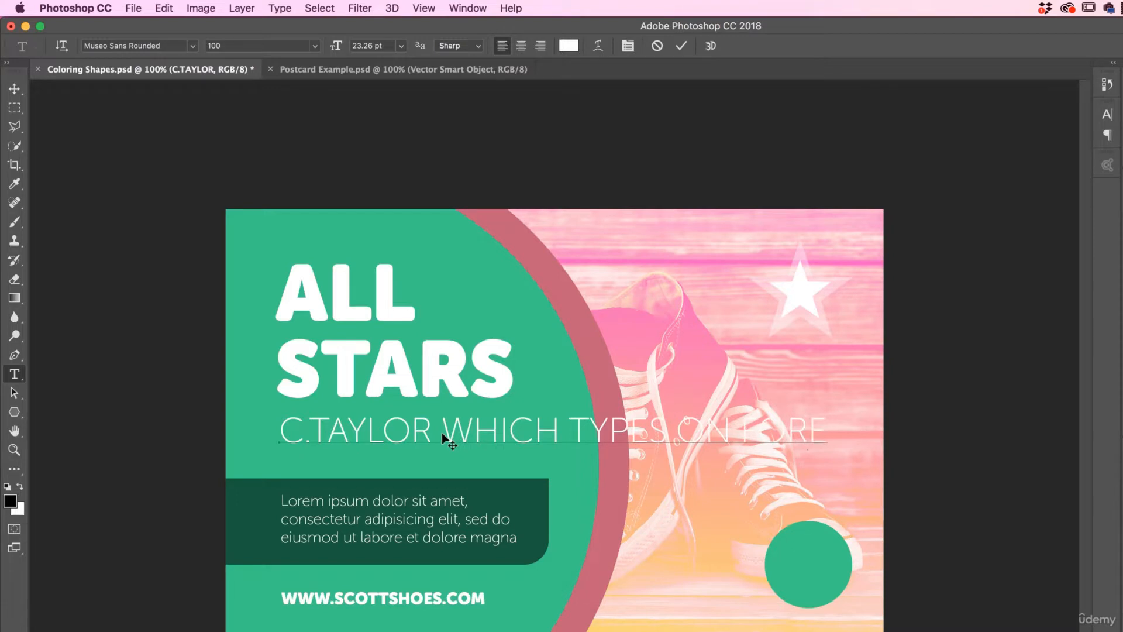
# - Resize the Lorem ipsum paragraph's text box from its edge with the Type tool
pyautogui.click(14, 88)
pyautogui.click(14, 374)
pyautogui.click(356, 522)
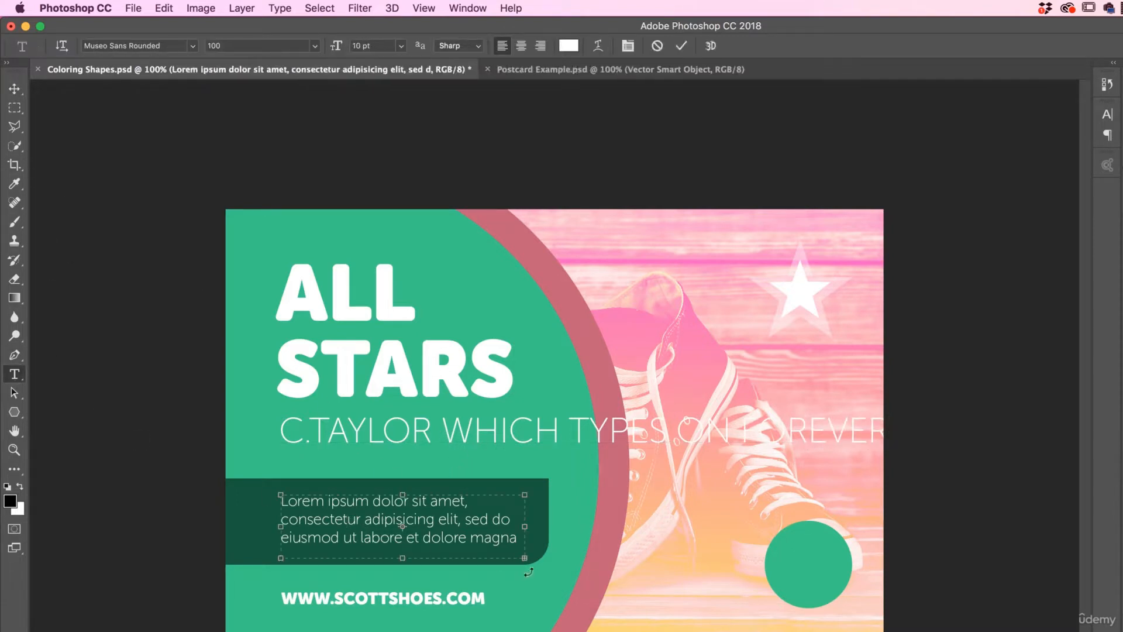
pyautogui.moveTo(524, 526); pyautogui.dragTo(591, 591)
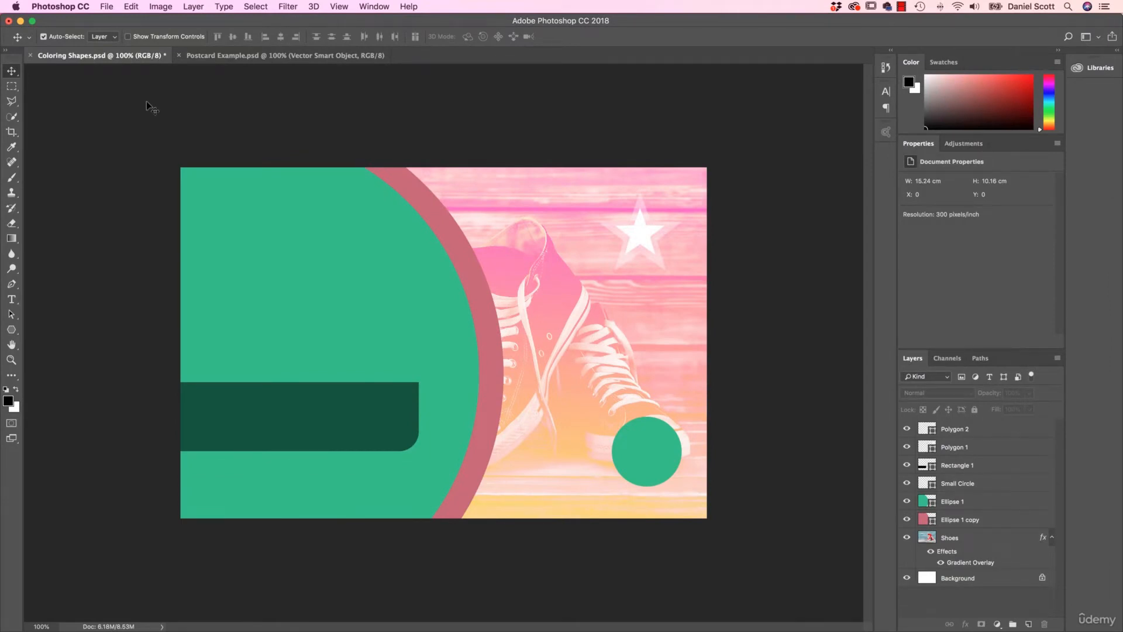
pyautogui.click(109, 8)
pyautogui.click(114, 32)
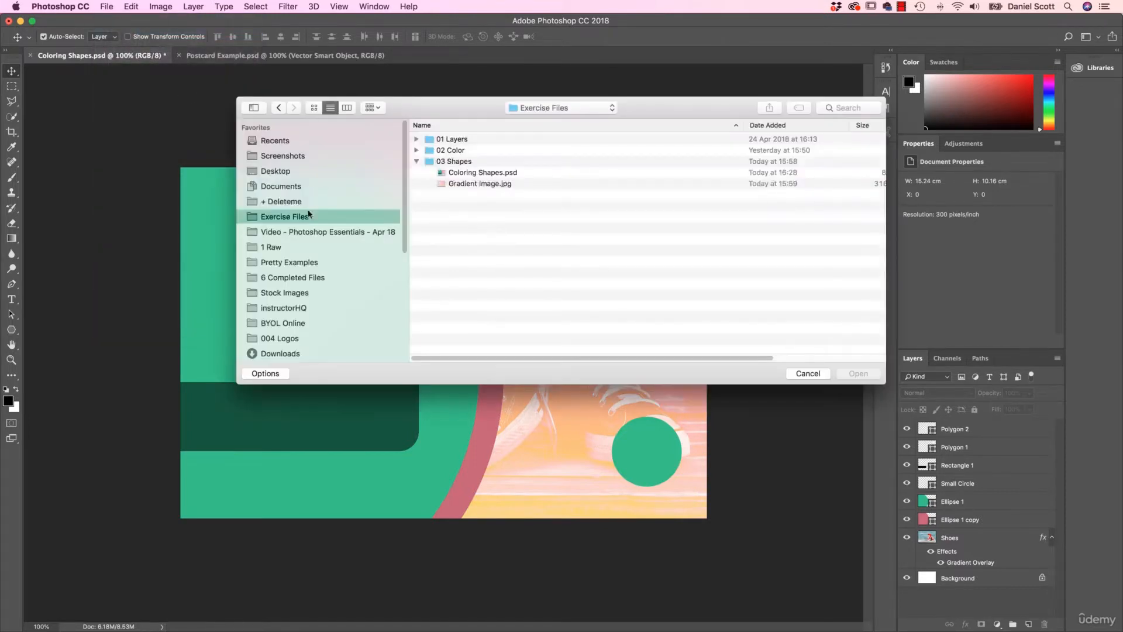
pyautogui.click(450, 162)
pyautogui.click(463, 175)
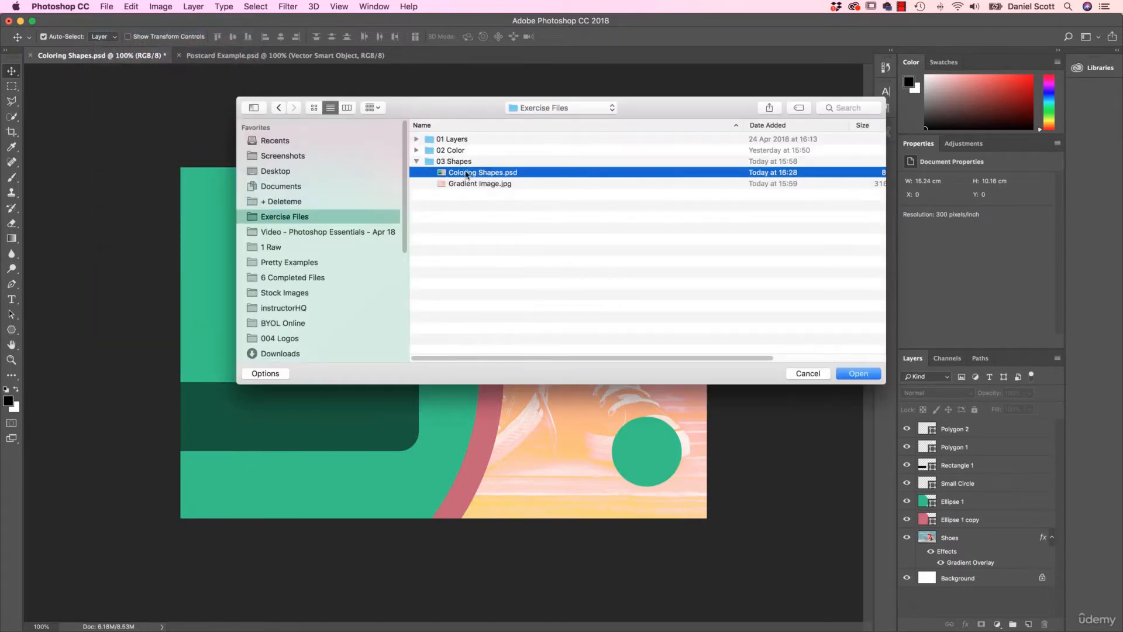
pyautogui.click(810, 374)
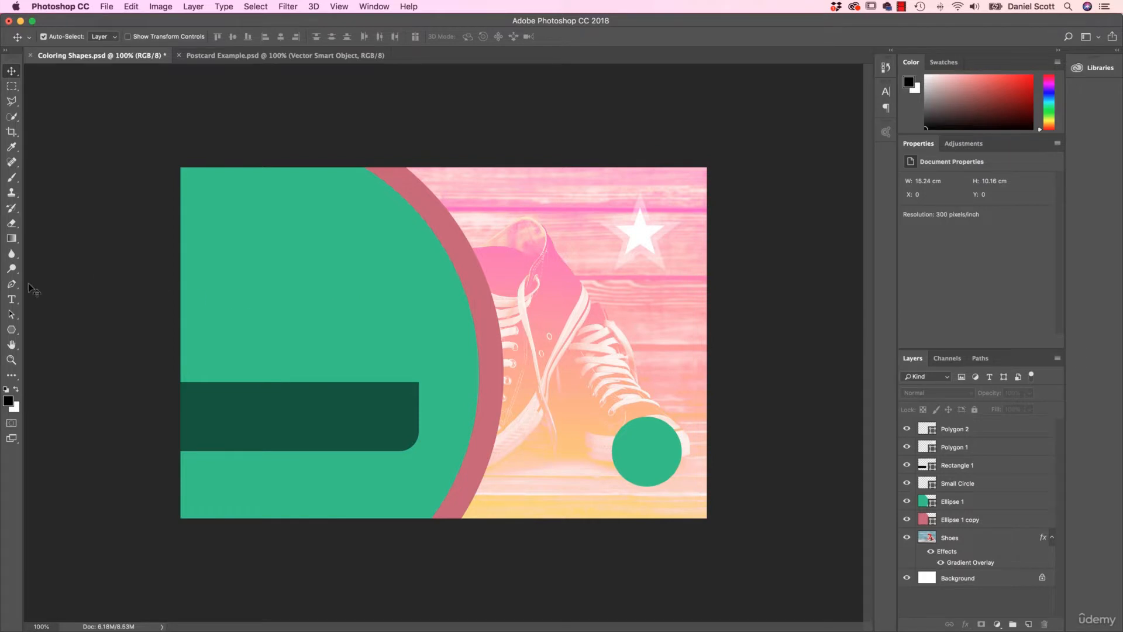
# - Deselect all layers and add the point text "ALL STARS" on the large green circle above the dark bar
pyautogui.click(13, 301)
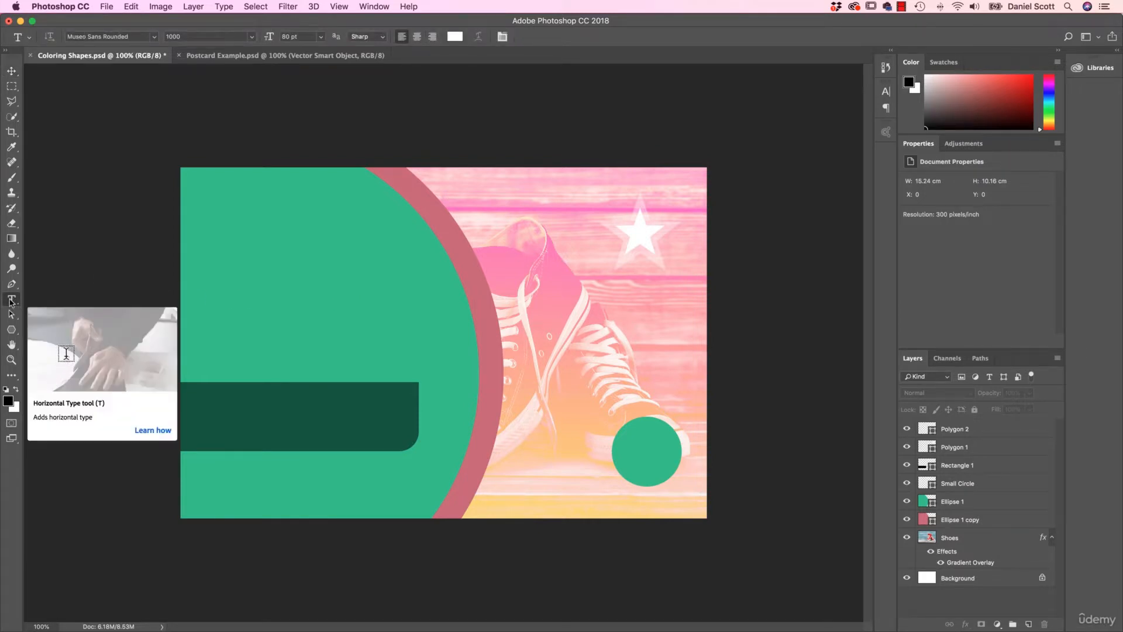
pyautogui.click(960, 503)
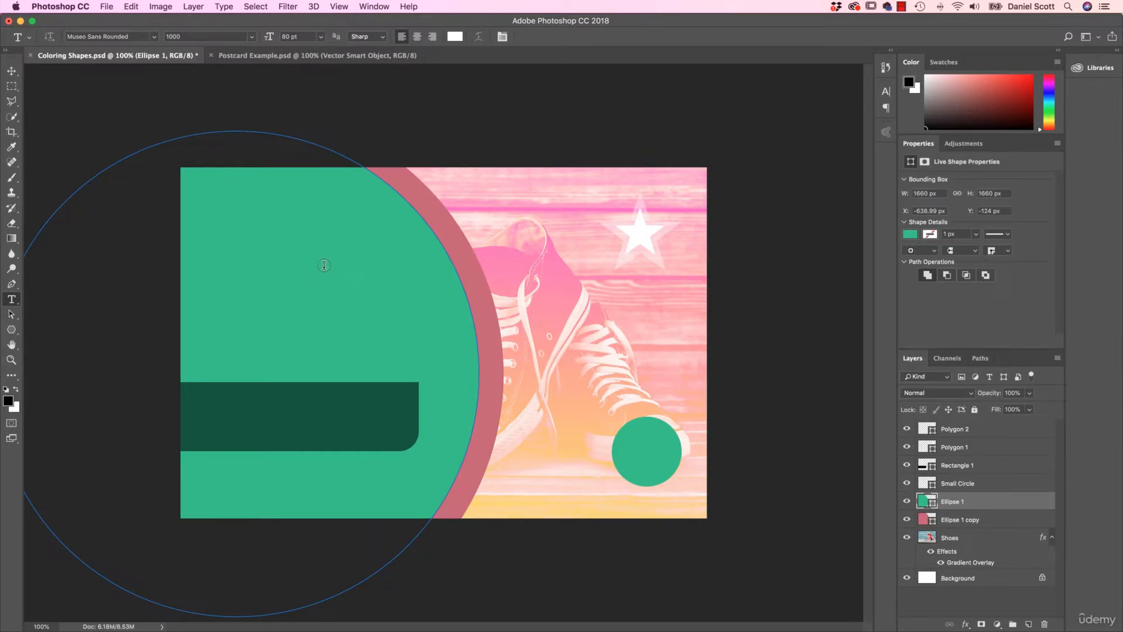
pyautogui.click(256, 7)
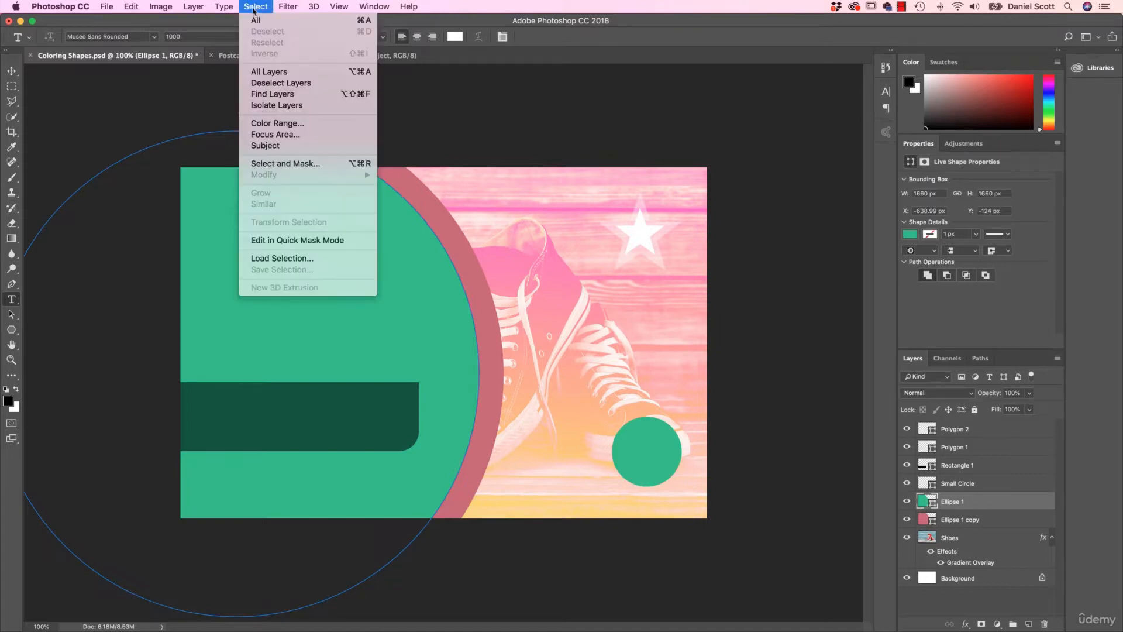
pyautogui.click(263, 82)
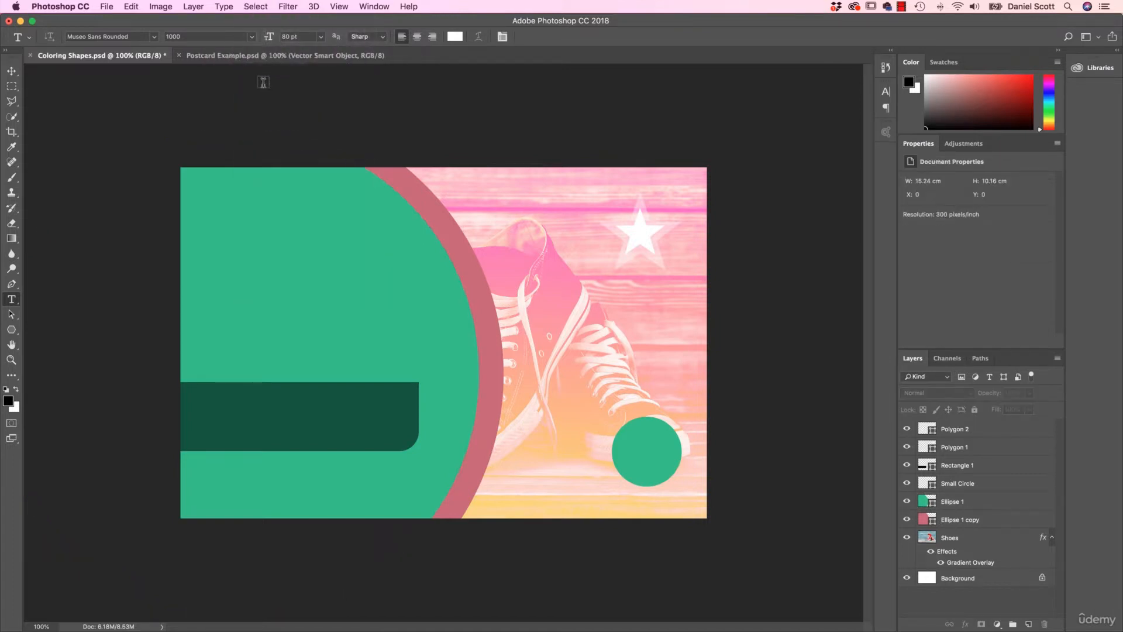
pyautogui.click(261, 261)
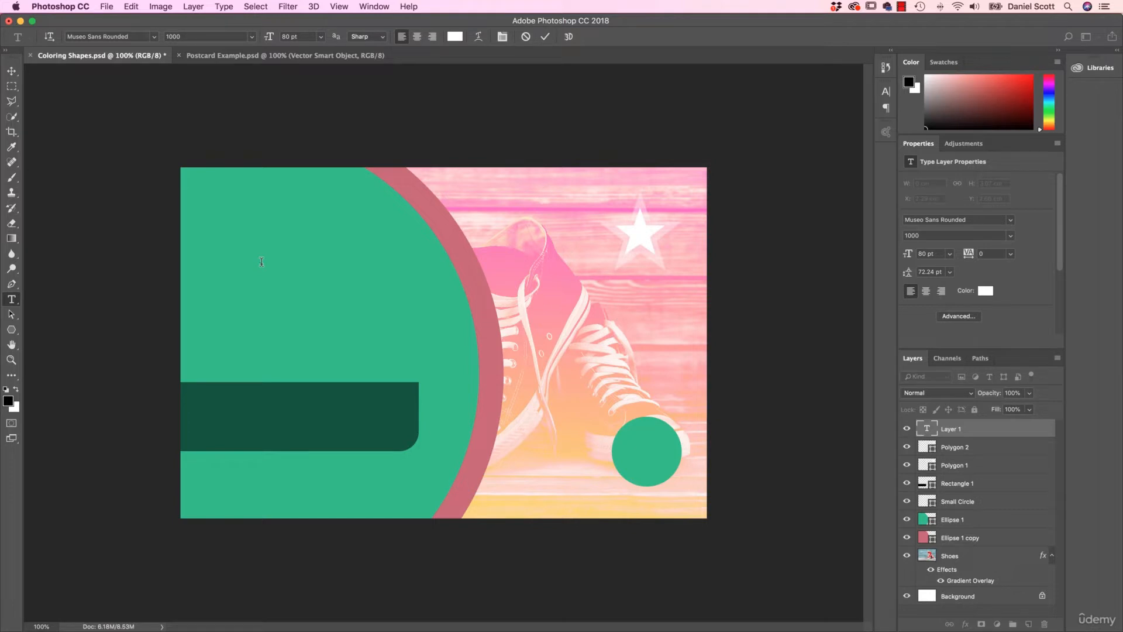
pyautogui.write('ALL STARS')
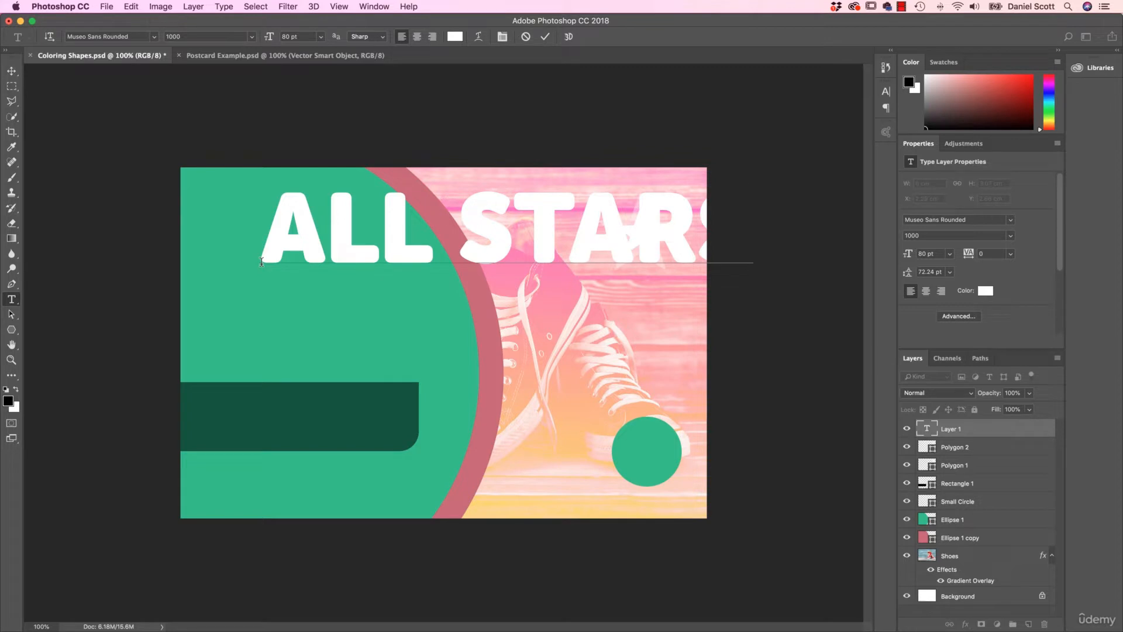
# - Set the font size of the ALL STARS text to 20 pt
pyautogui.moveTo(261, 246); pyautogui.dragTo(753, 252)
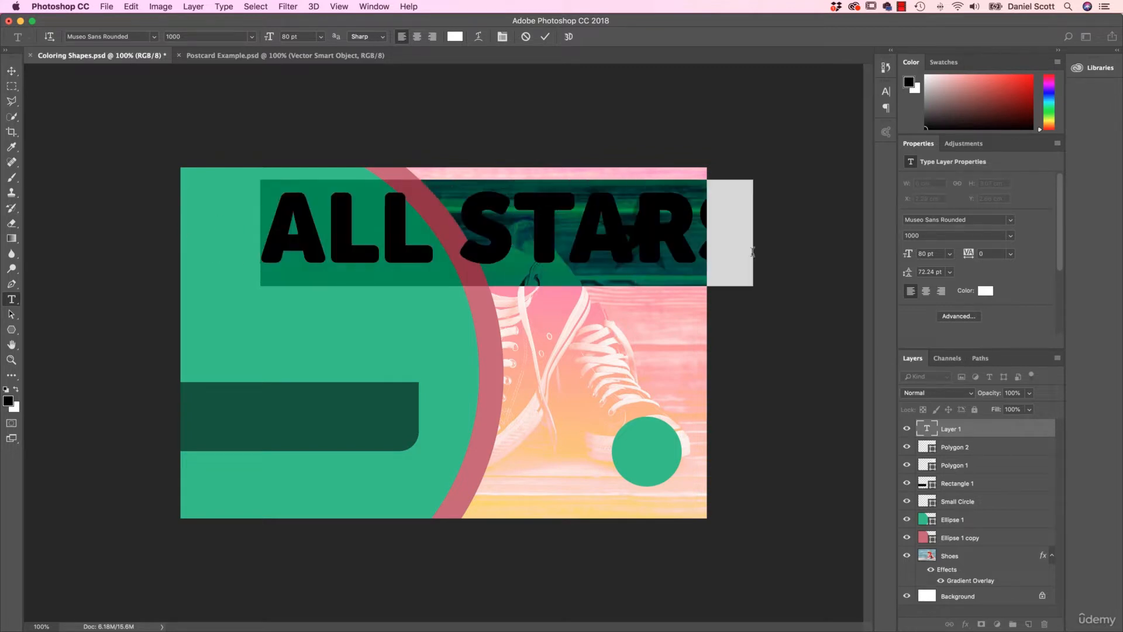
pyautogui.click(939, 253)
pyautogui.write('20')
pyautogui.press('Return')
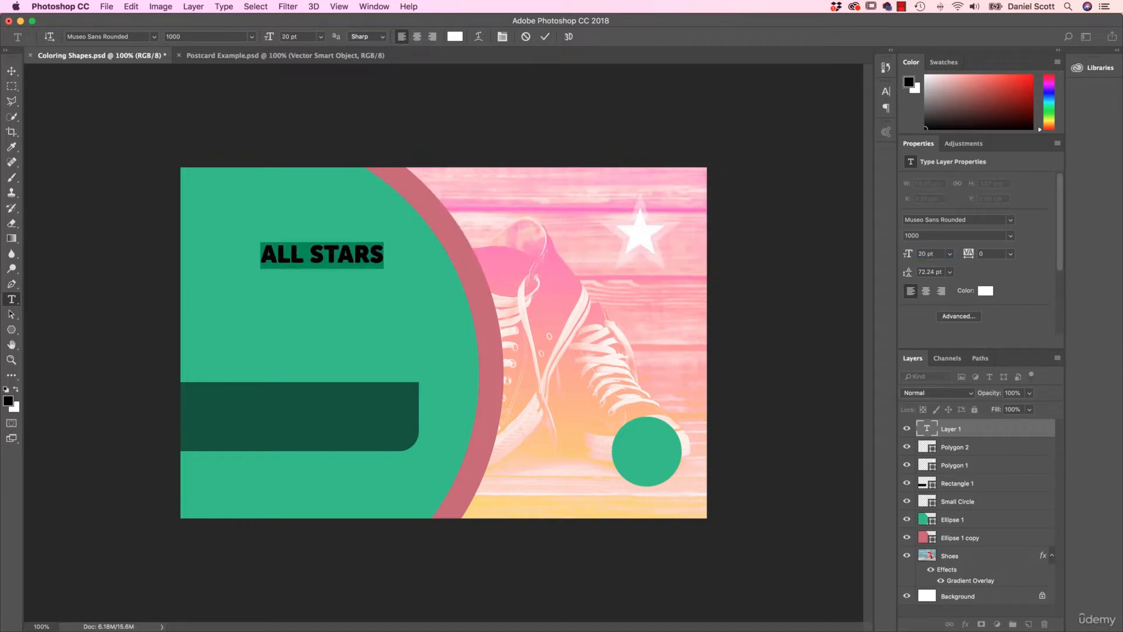
# - Try adding a run of filler letters after ALL STARS on the same line, and delete them again
pyautogui.click(385, 252)
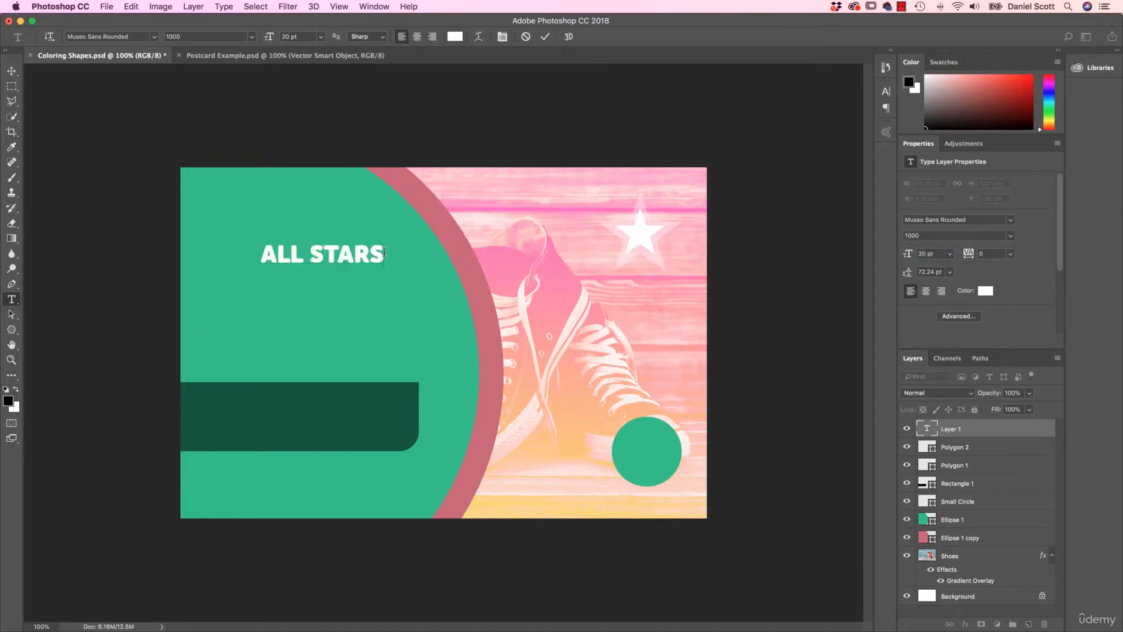
pyautogui.write('LKASJFD;LSKJA F;LKJSFL')
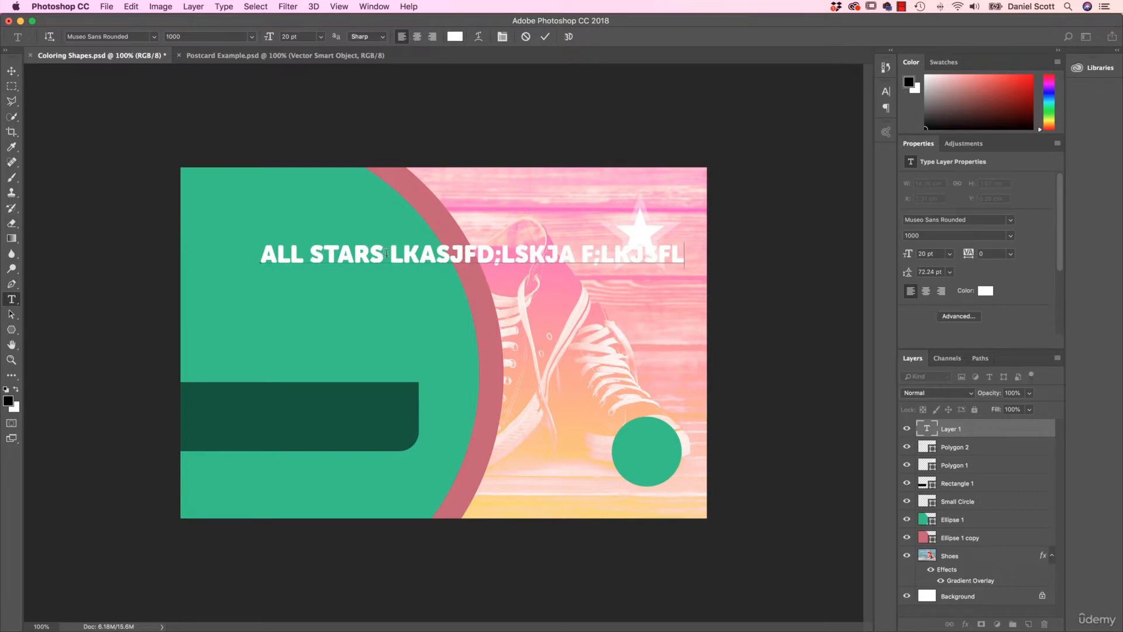
pyautogui.moveTo(386, 253); pyautogui.dragTo(735, 266)
pyautogui.press('BackSpace')
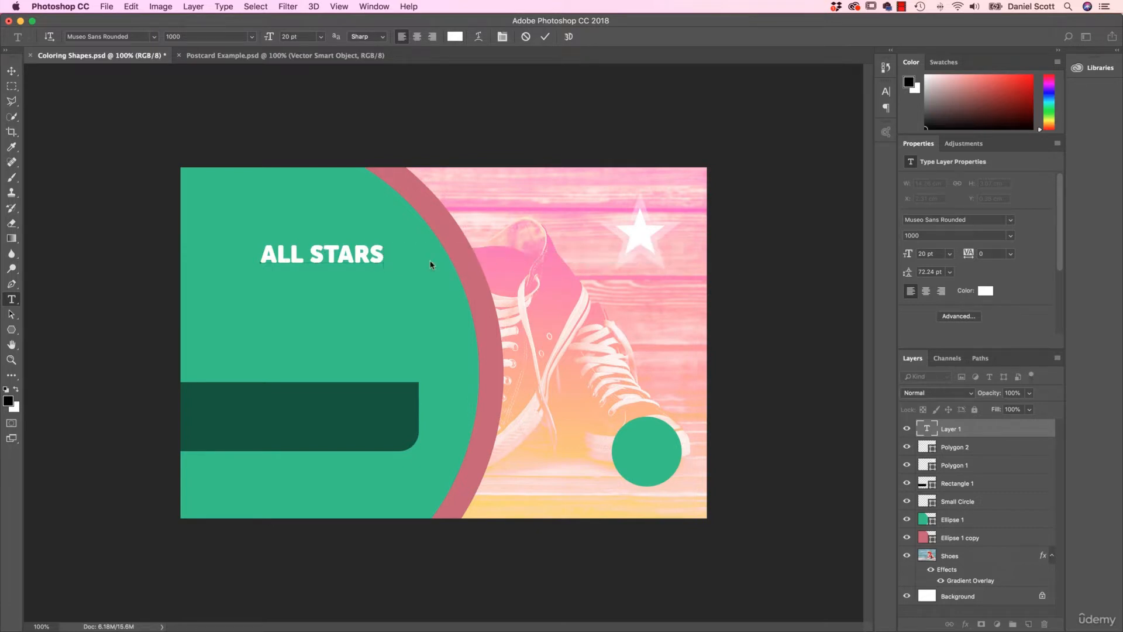
# - Break the heading onto a second line before STARS and set the leading of both lines to Auto
pyautogui.click(316, 253)
pyautogui.press('Return')
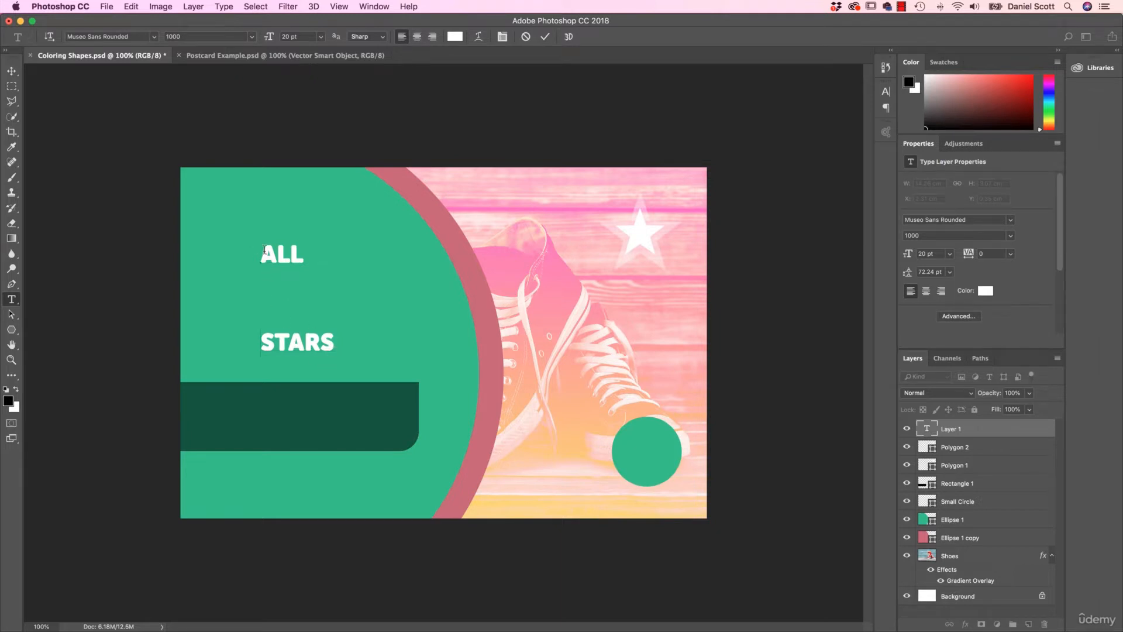
pyautogui.moveTo(263, 251); pyautogui.dragTo(335, 350)
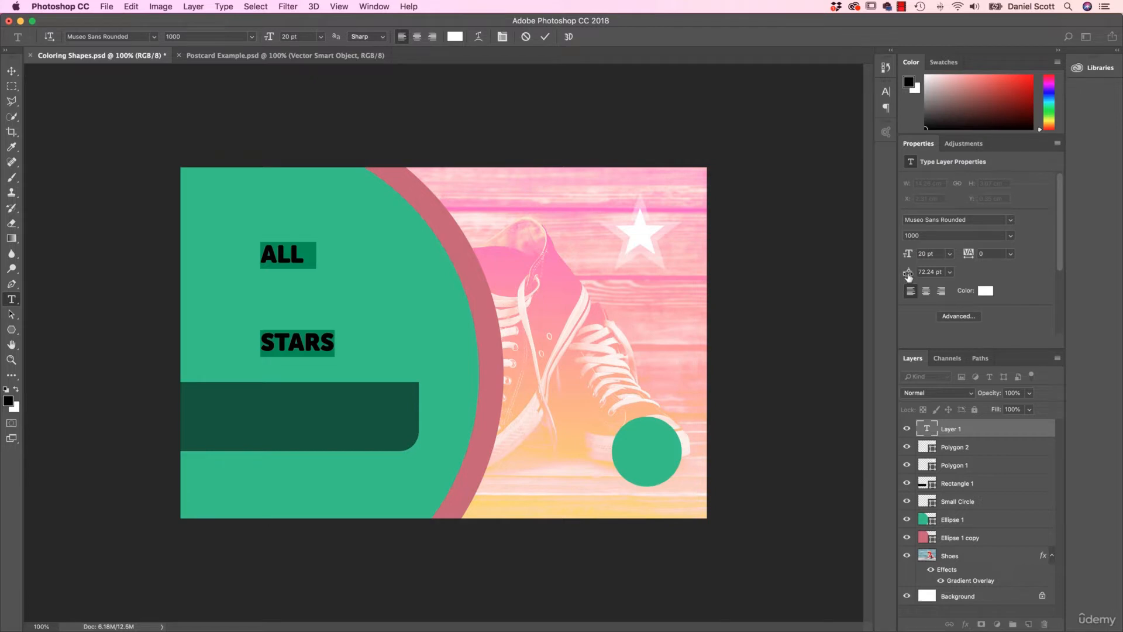
pyautogui.click(949, 273)
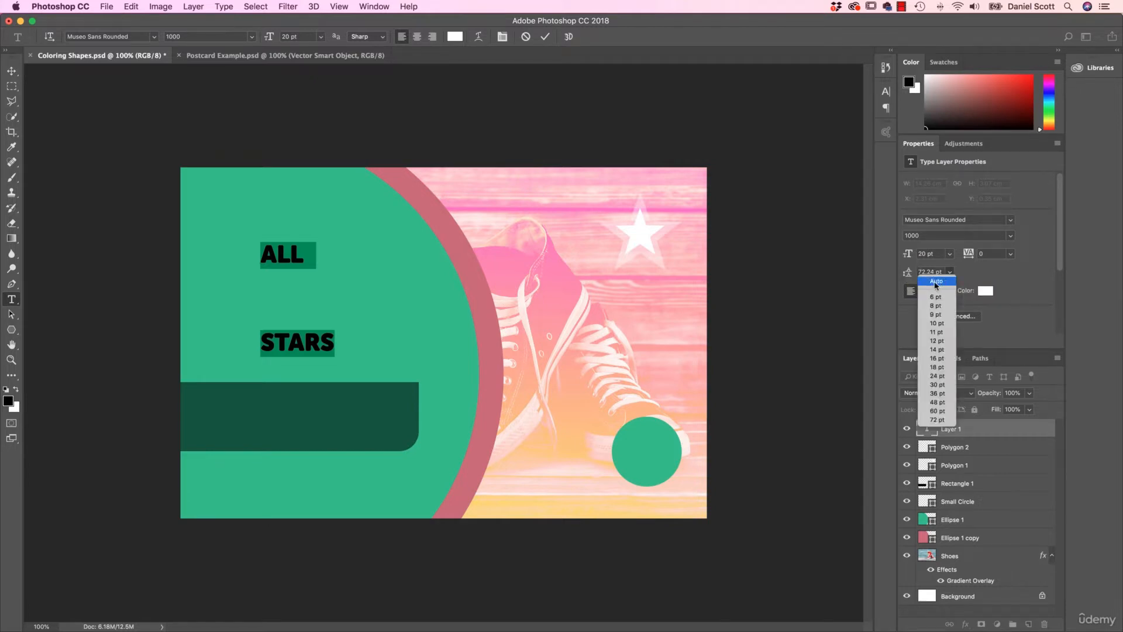
pyautogui.click(936, 281)
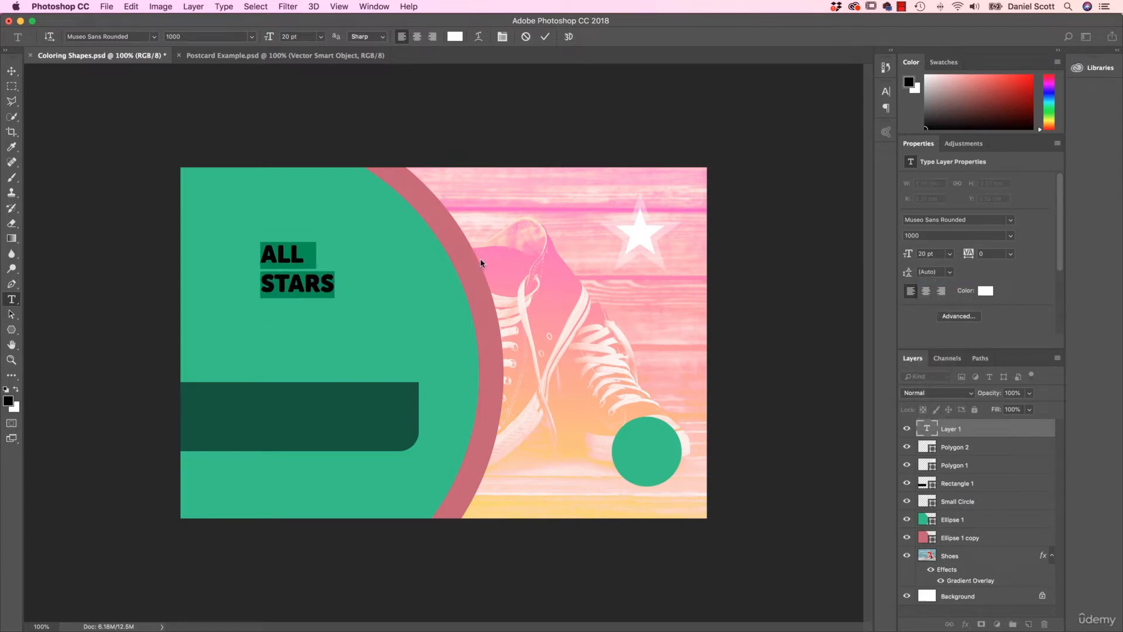
pyautogui.click(11, 70)
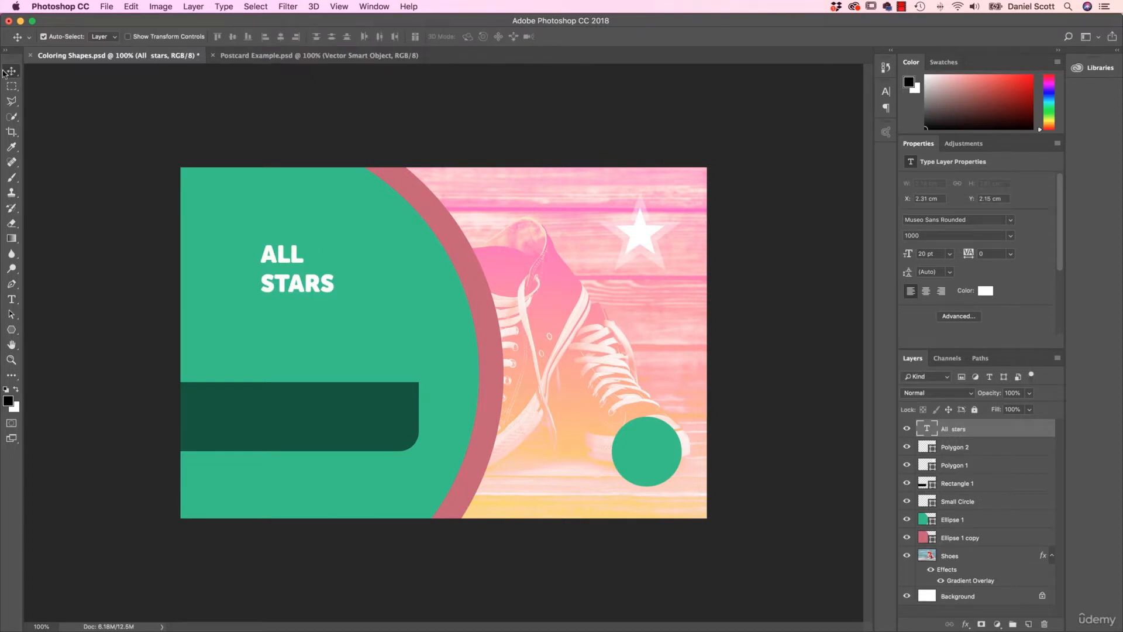
# - Draw a paragraph text box about 5.65 by 1.47 cm inside the dark green bar and enter "when alskdjf;skadf"
pyautogui.click(12, 300)
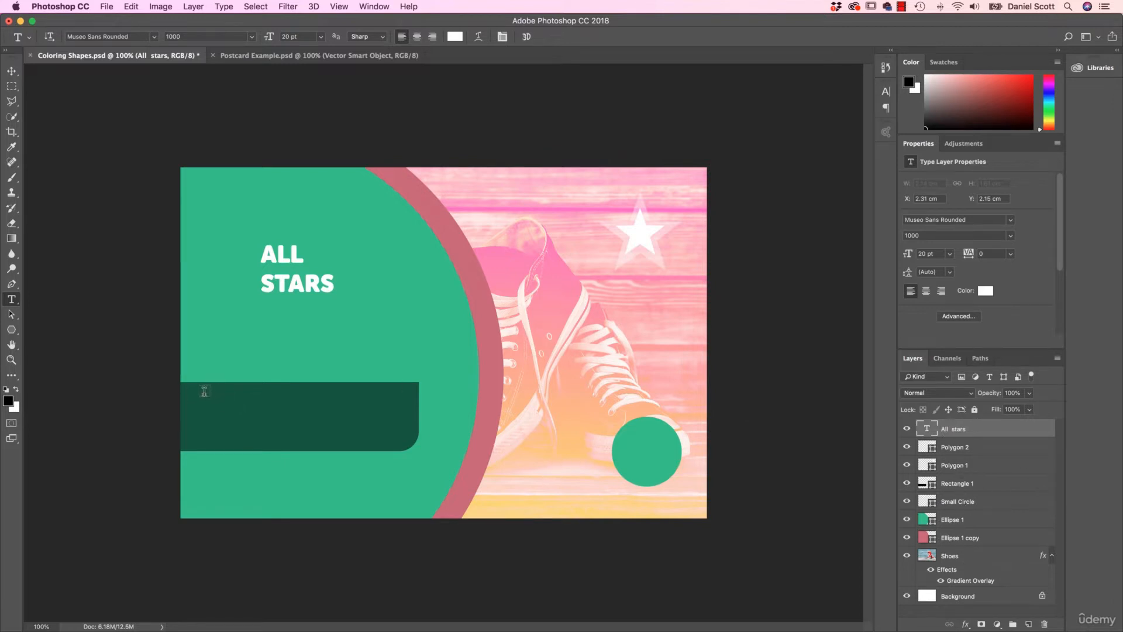
pyautogui.moveTo(205, 394); pyautogui.dragTo(400, 443)
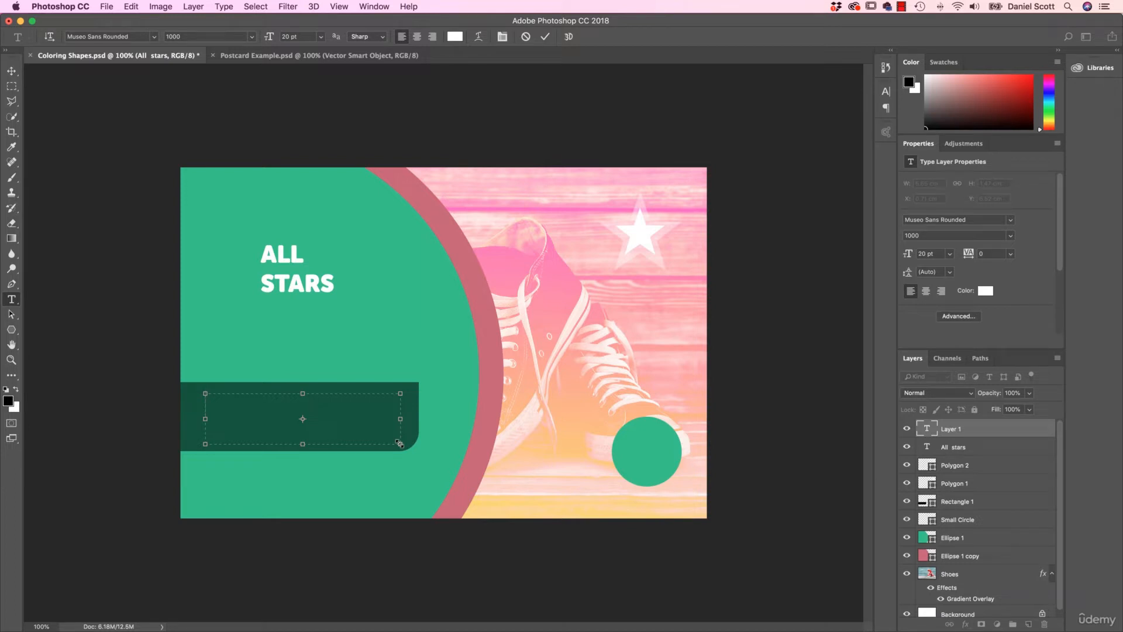
pyautogui.write('when alskdjf;skadf')
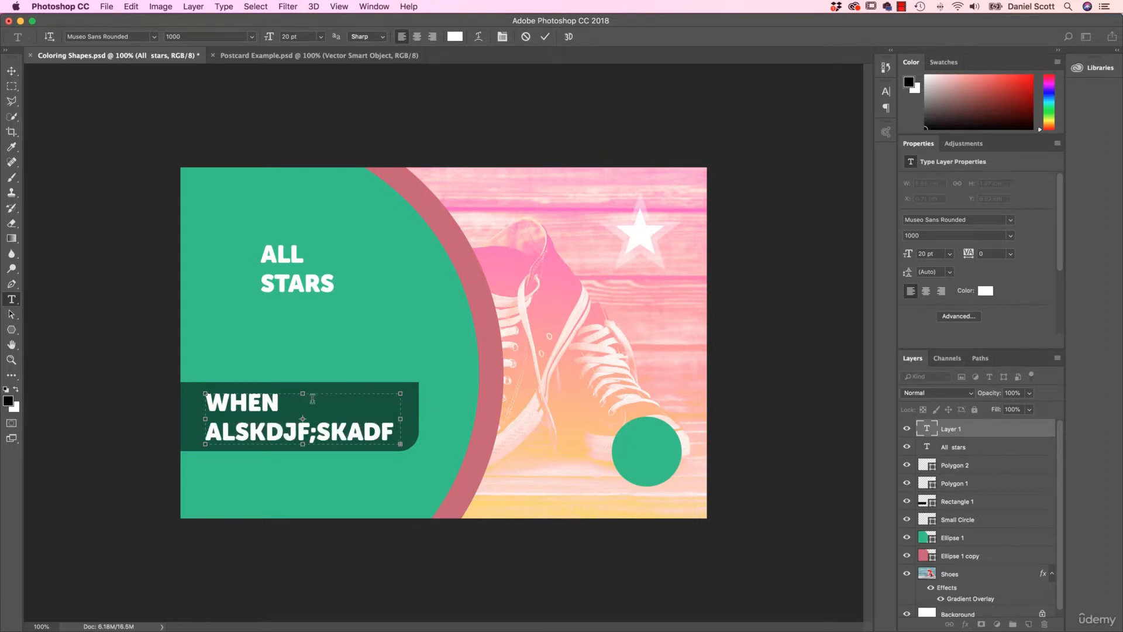
# - Check the body text in Postcard Example.psd, and clear all filler text from the paragraph box in Coloring Shapes.psd
pyautogui.click(303, 57)
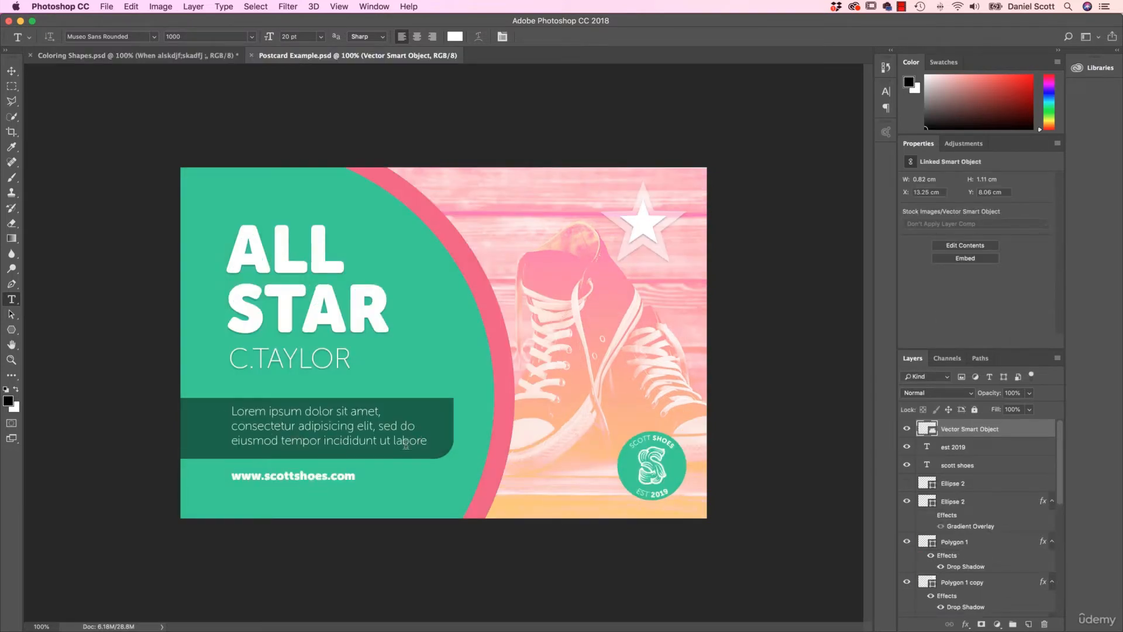
pyautogui.click(194, 61)
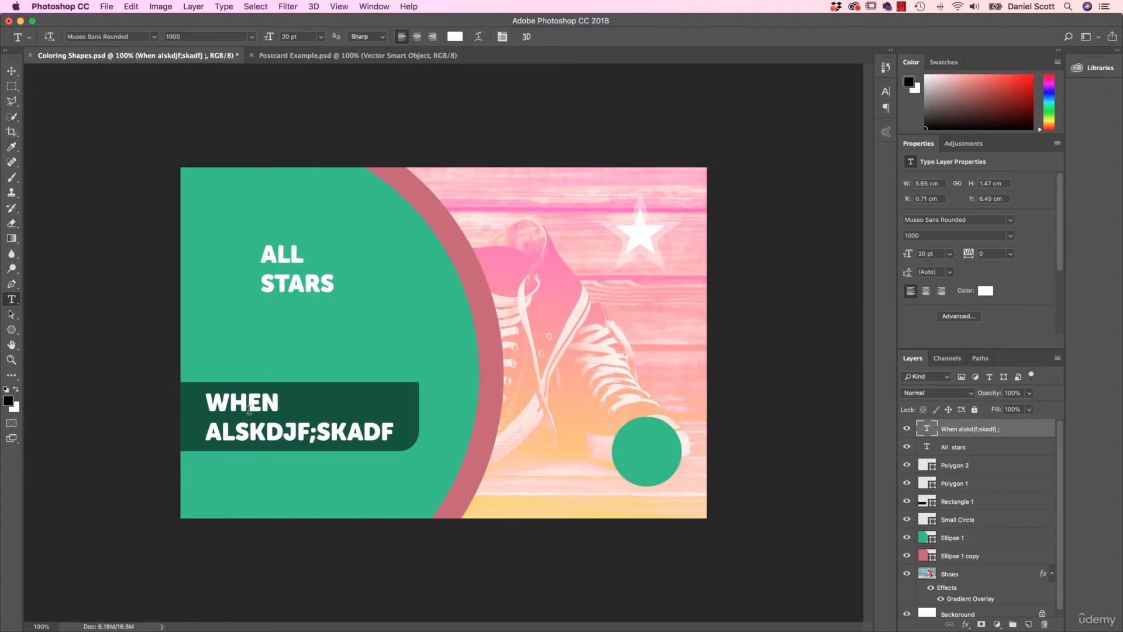
pyautogui.doubleClick(208, 398)
pyautogui.press('super+a')
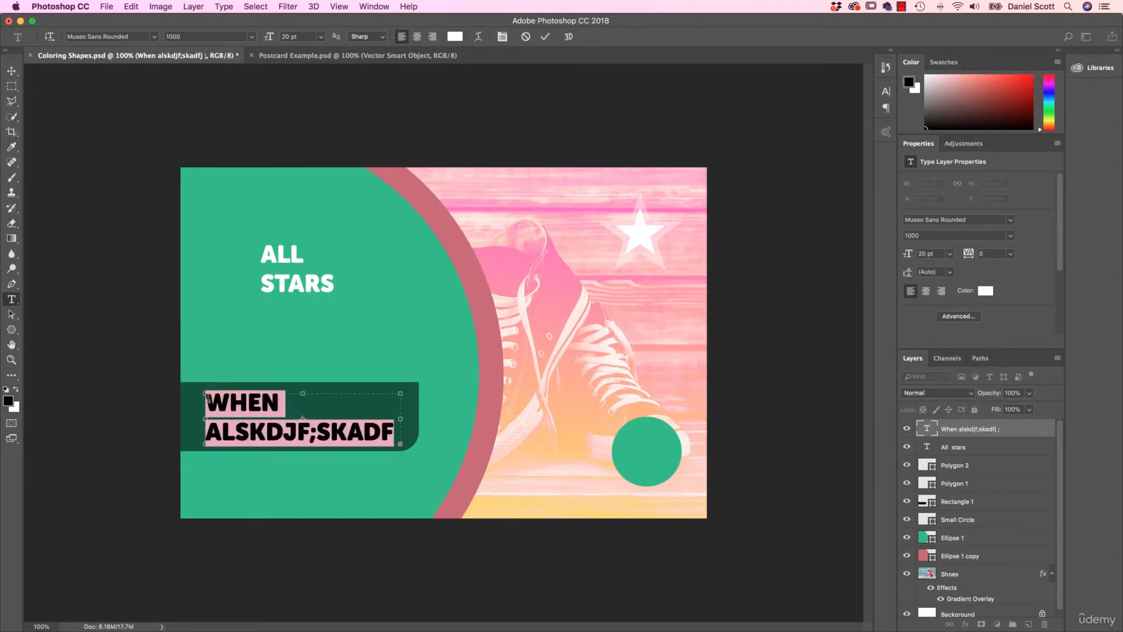
pyautogui.press('BackSpace')
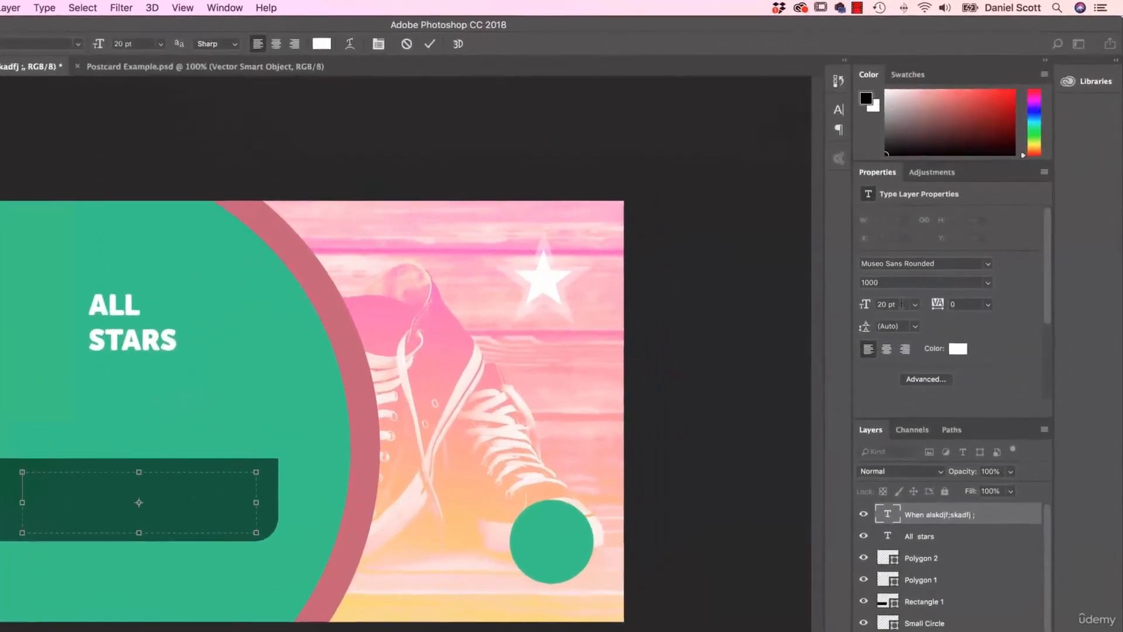
# - Set the type in the empty paragraph box to 16 pt with the Museo Sans Rounded 100 style
pyautogui.click(903, 255)
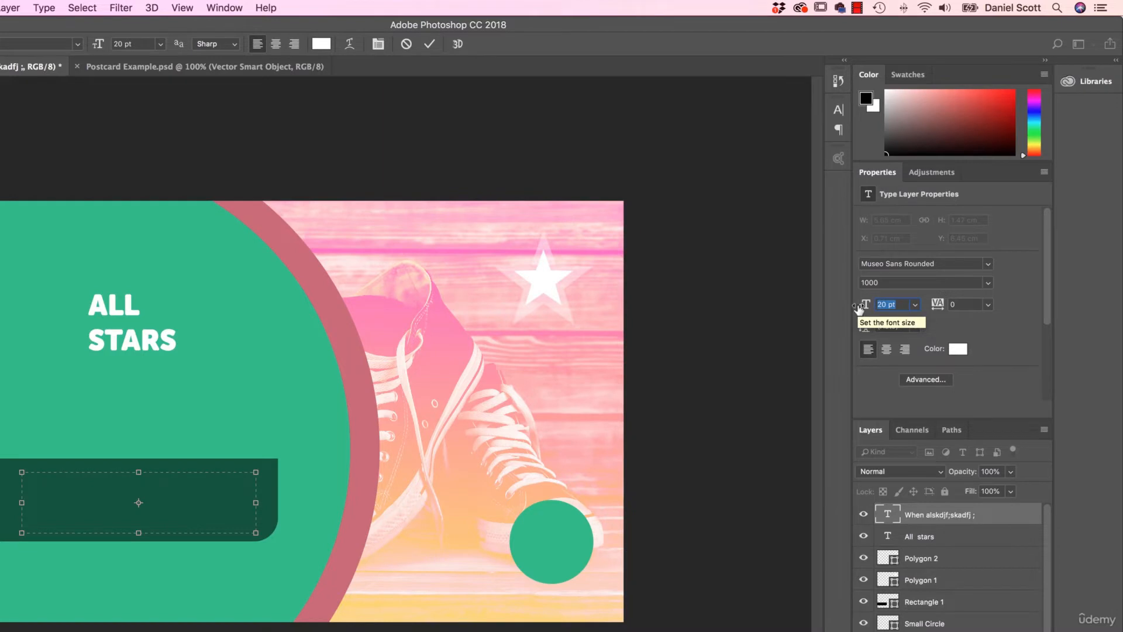
pyautogui.write('16')
pyautogui.press('Return')
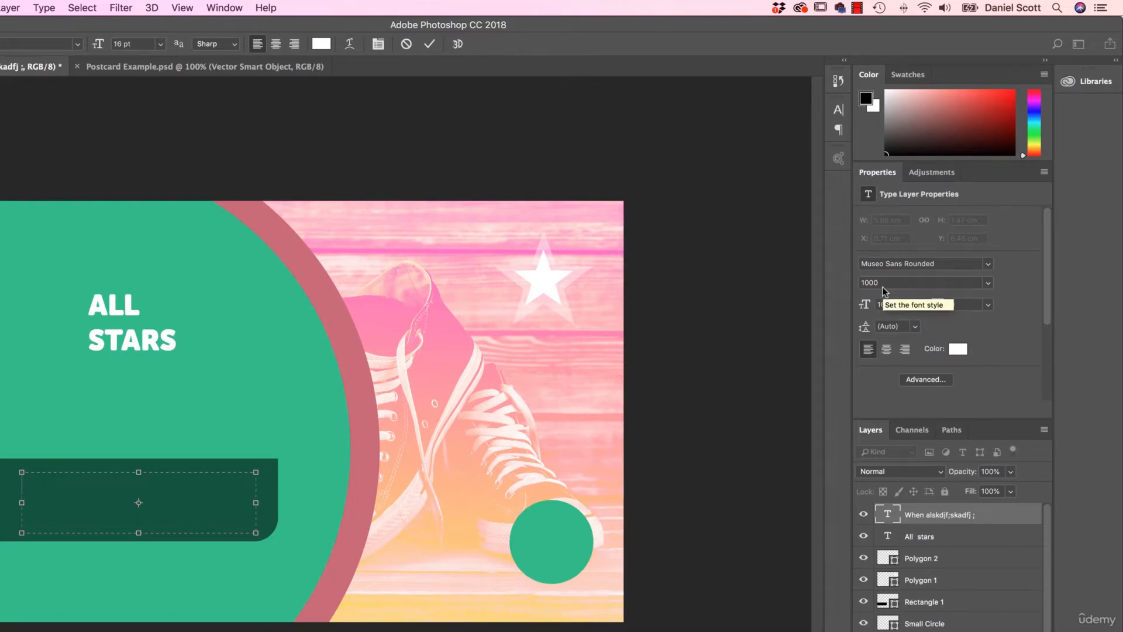
pyautogui.click(987, 283)
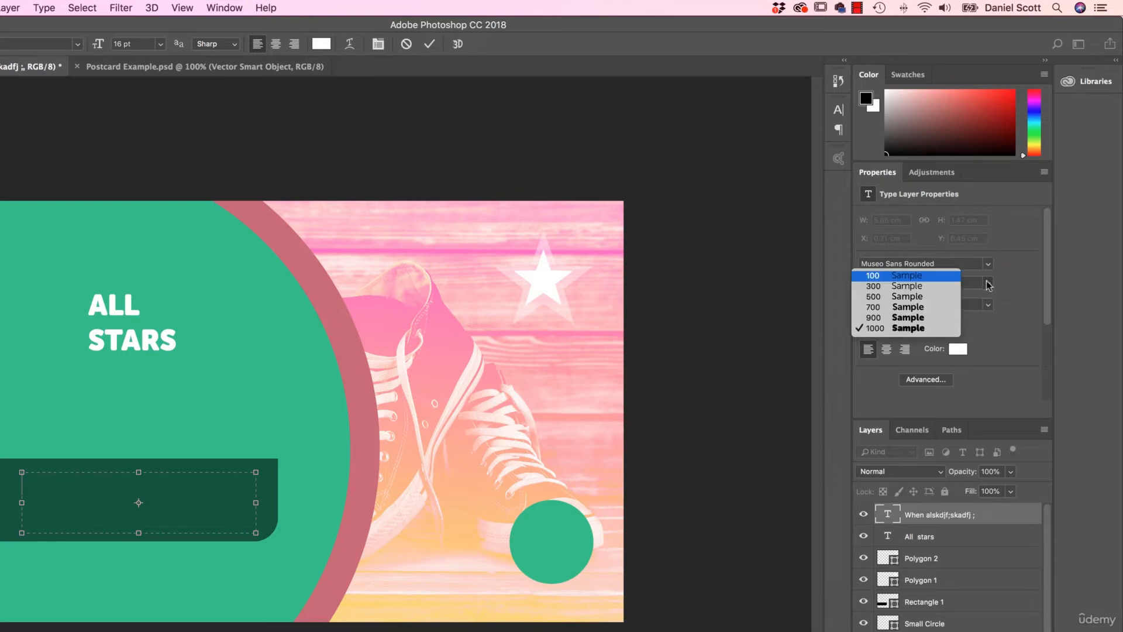
pyautogui.click(878, 281)
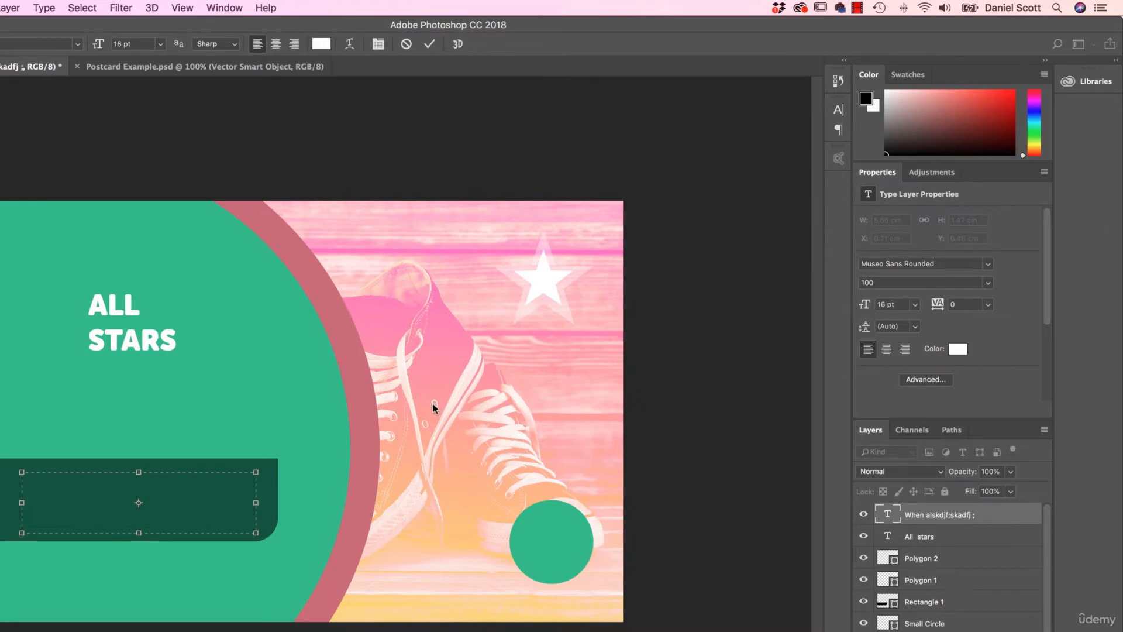
# - Set the paragraph box's font size to 12 pt, enter the filler text "jflksdj f;lasj f" and select it
pyautogui.click(902, 306)
pyautogui.write('12')
pyautogui.press('Return')
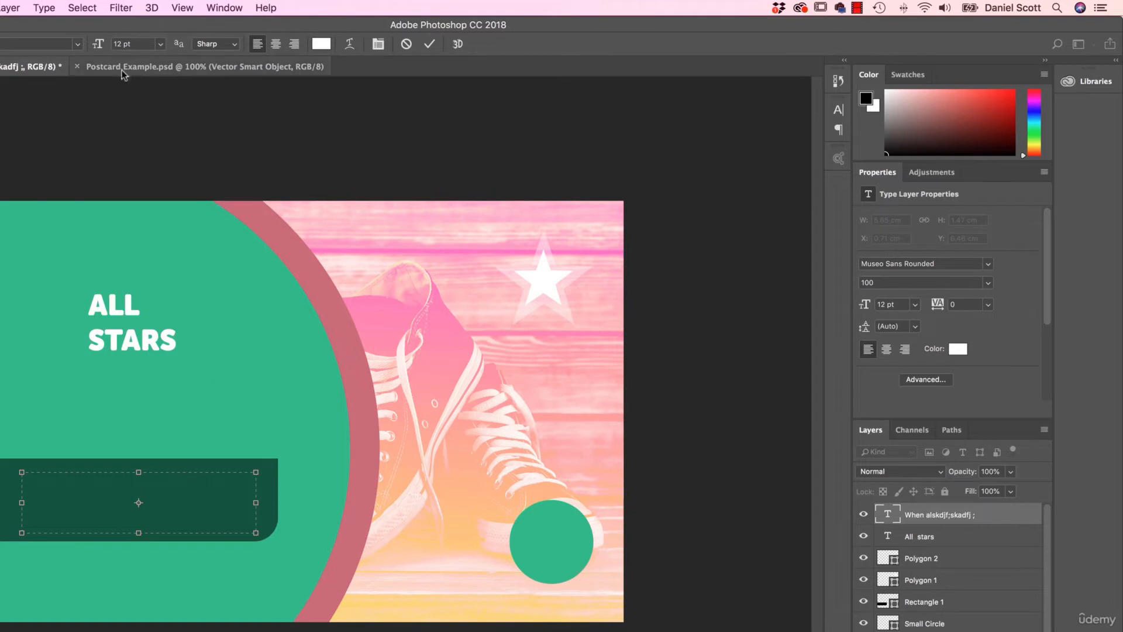
pyautogui.write('jflksdj f;lasj f')
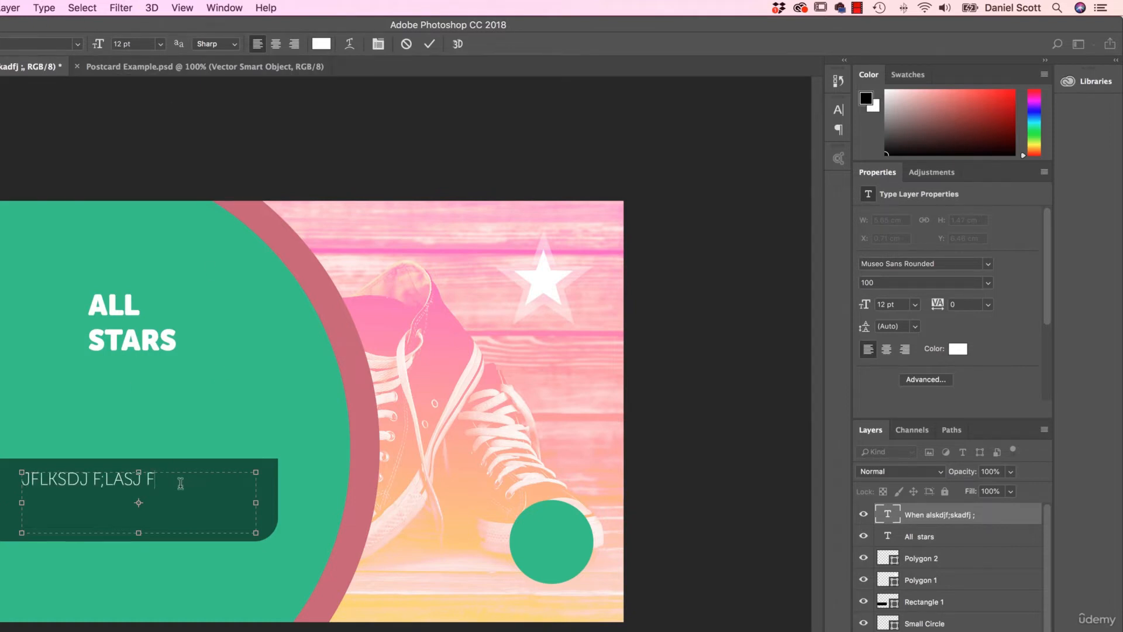
pyautogui.moveTo(179, 482); pyautogui.dragTo(3, 470)
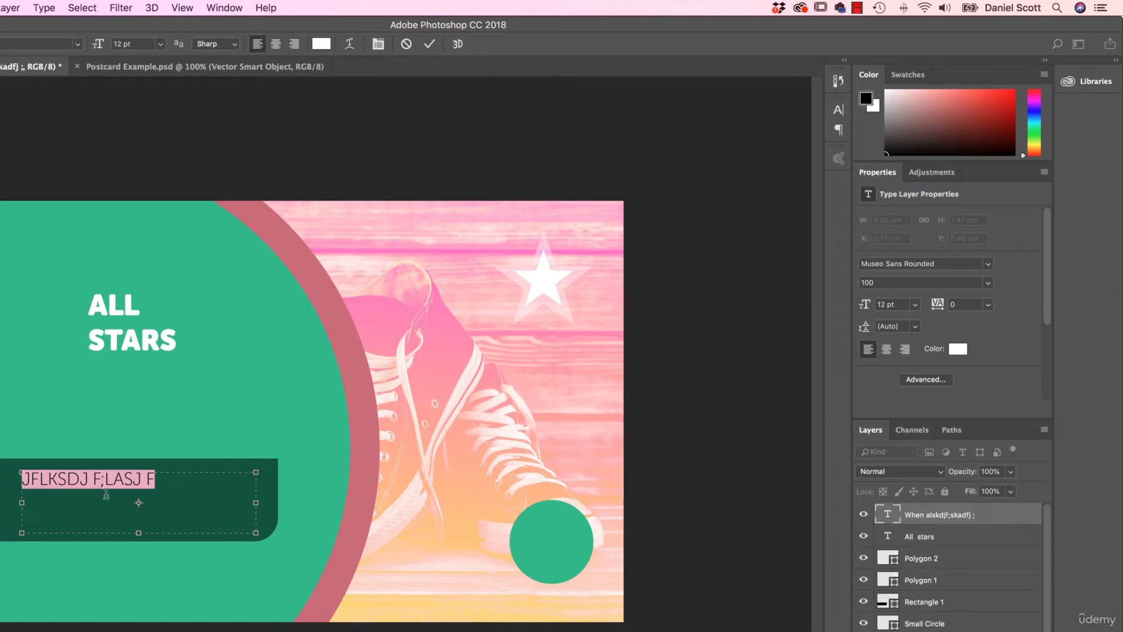
# - Delete the filler text from the paragraph box and turn off All Caps for its type
pyautogui.press('BackSpace')
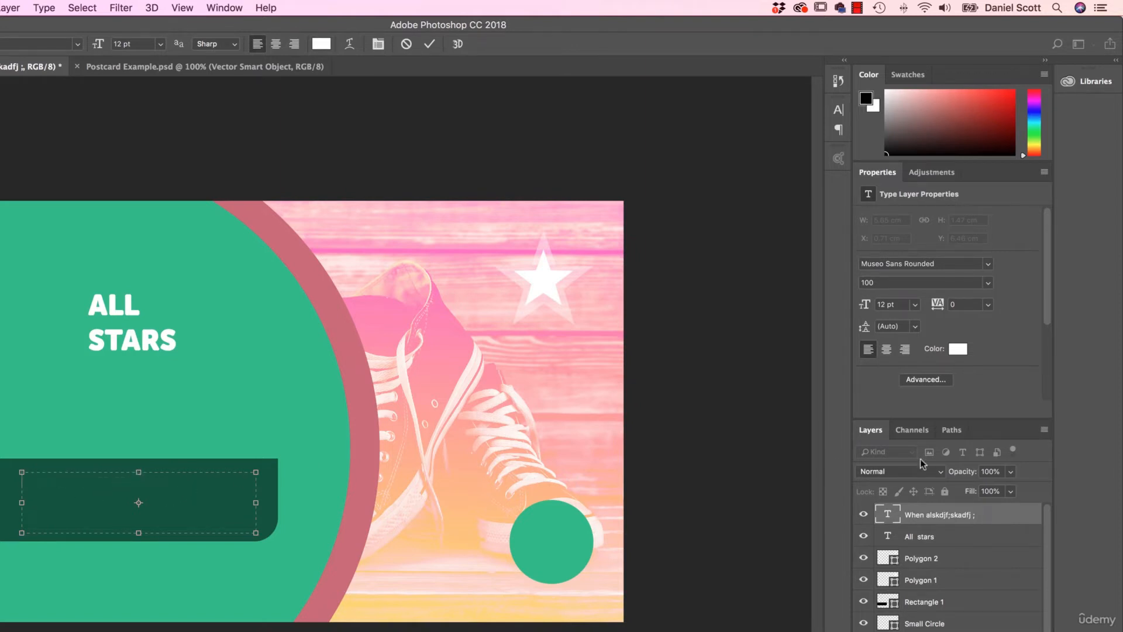
pyautogui.click(931, 380)
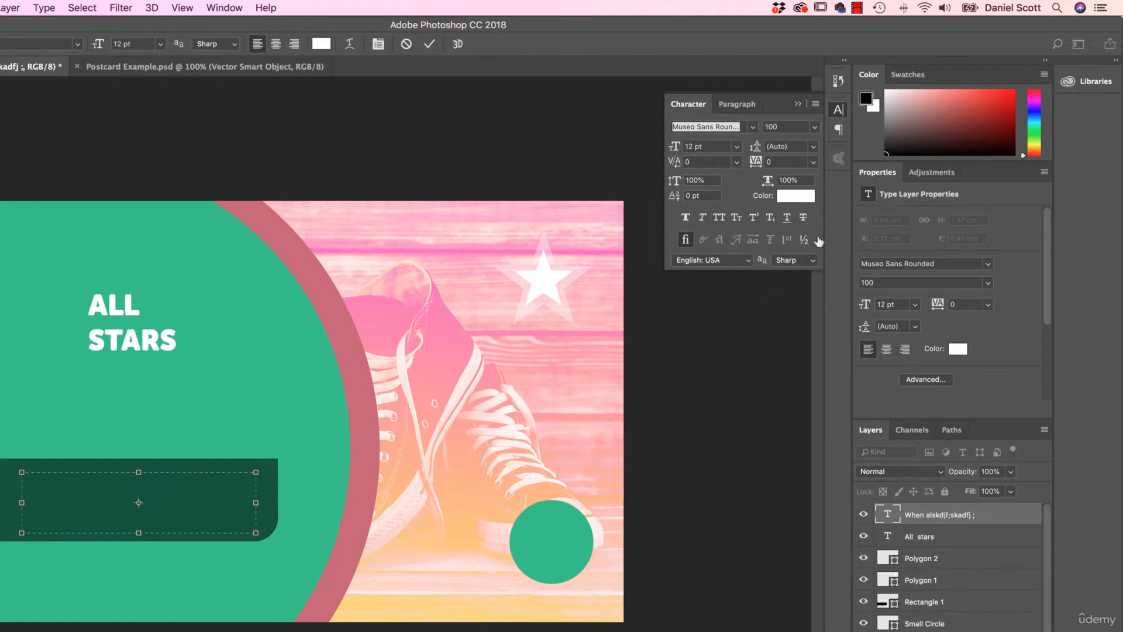
pyautogui.click(839, 111)
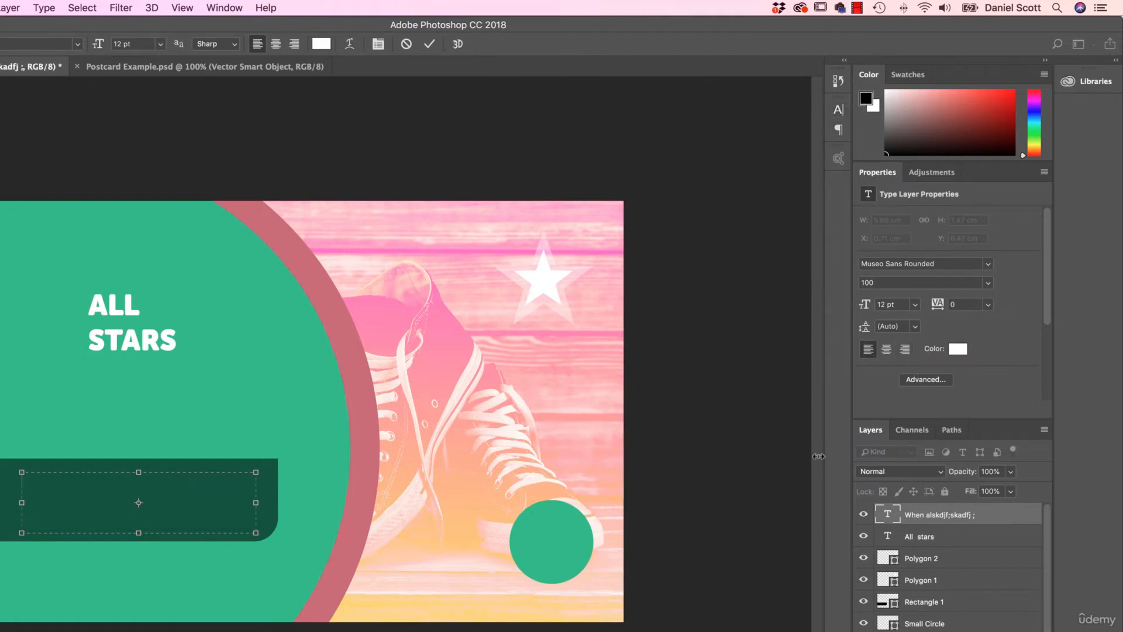
# - Review the advanced Character and Paragraph settings for the paragraph box
pyautogui.click(923, 380)
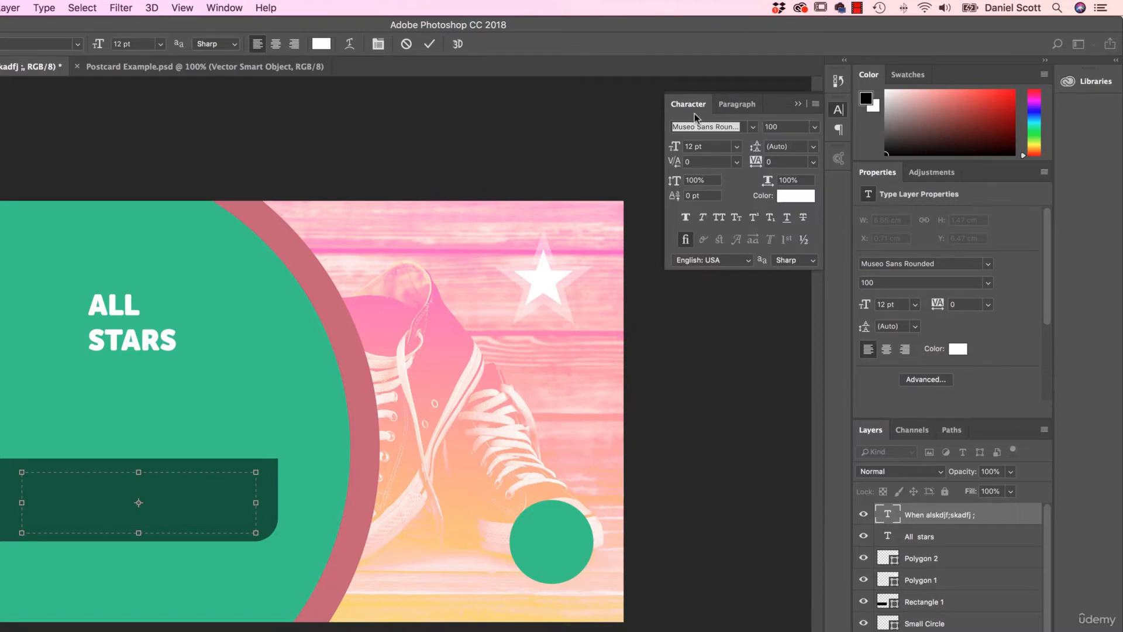
pyautogui.click(929, 381)
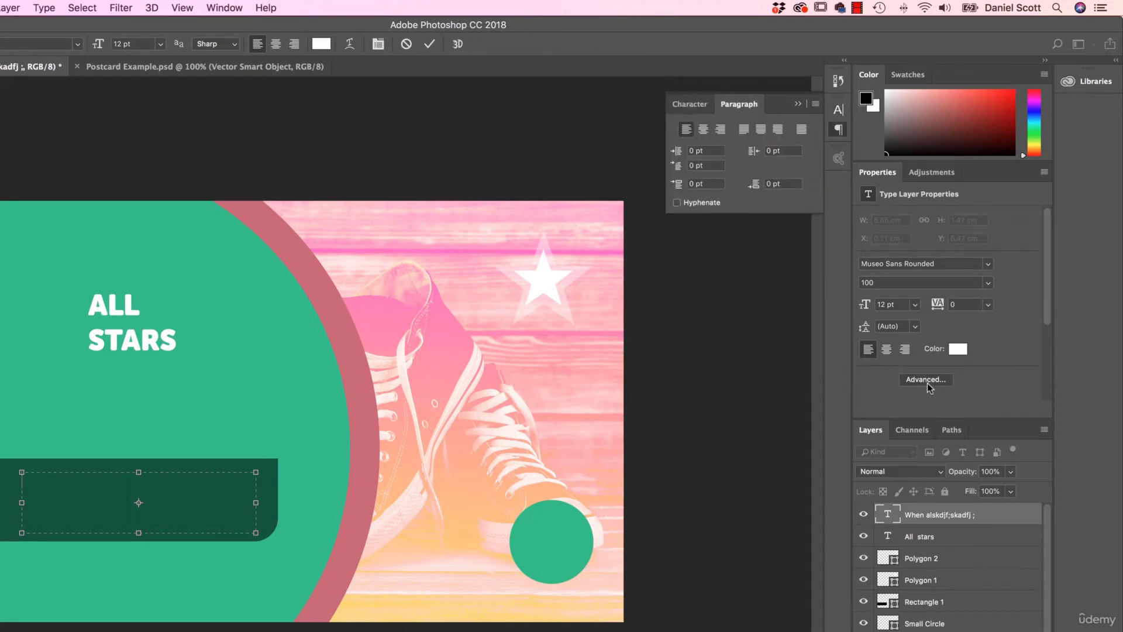
pyautogui.click(838, 129)
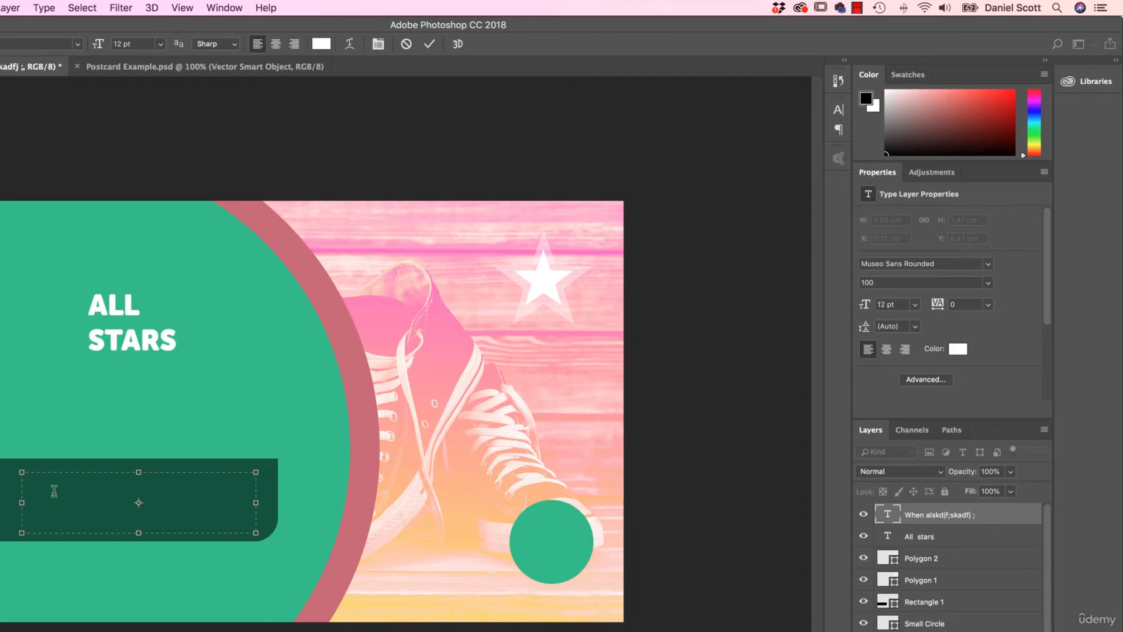
# - Try the filler text "kfjsalkjdf s;alkfj l;sakdjf; aslkdfjlksjf ;lask j" in the paragraph box and delete all of it
pyautogui.write('kfjsalkjdf s;alkfj l;sakdjf; aslkdfjl')
pyautogui.write('ksjf ;lask;j')
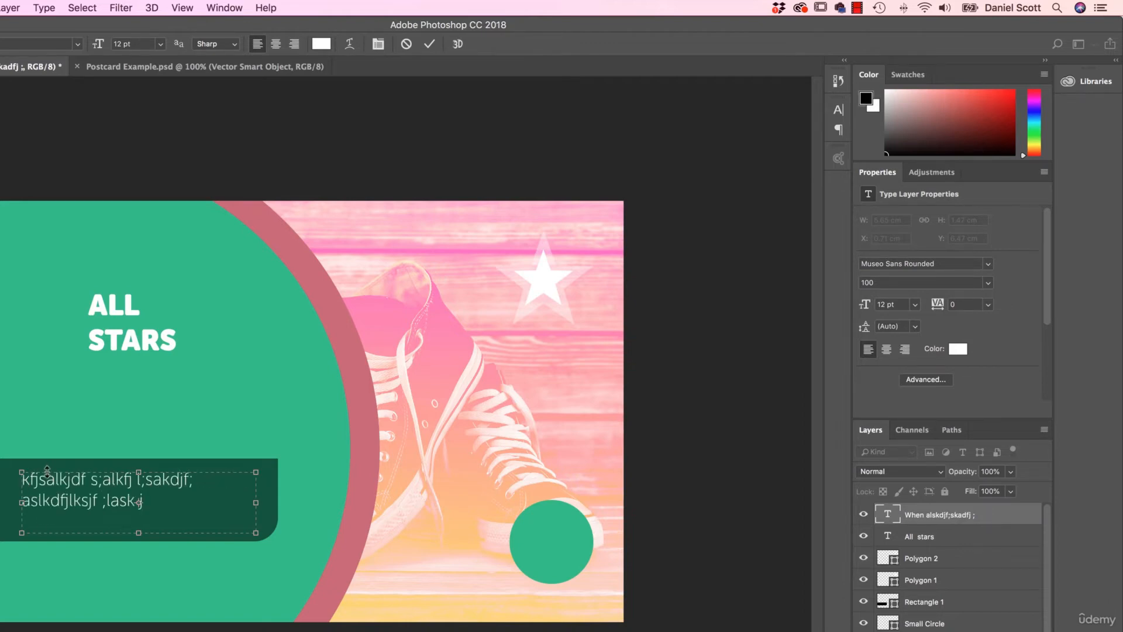
pyautogui.moveTo(191, 502); pyautogui.dragTo(9, 479)
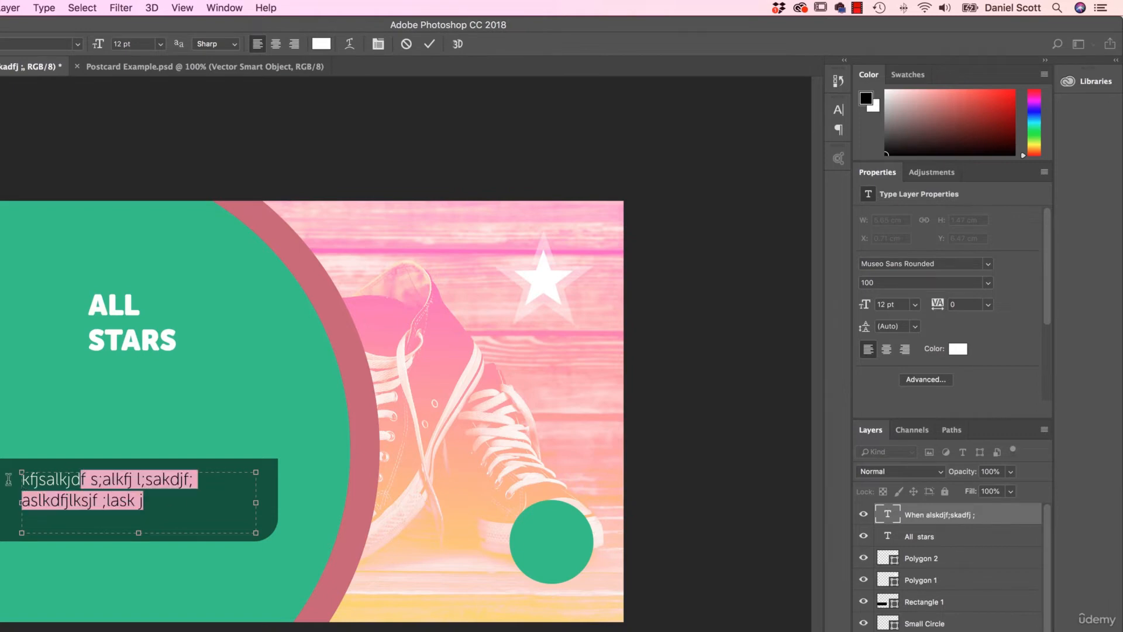
pyautogui.press('BackSpace')
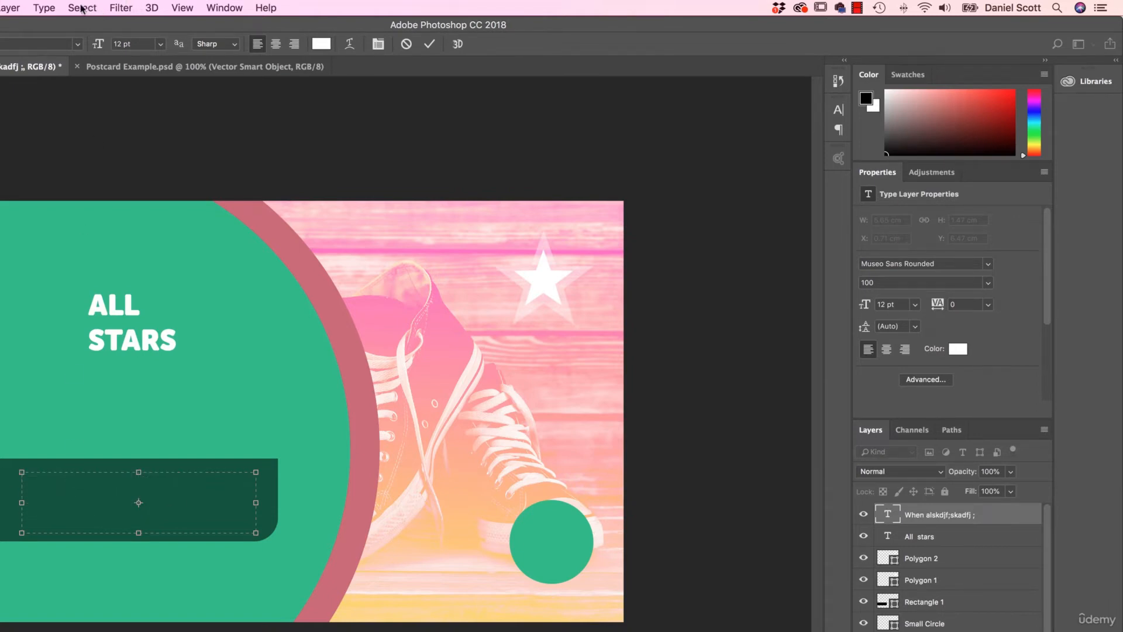
# - Fill the empty paragraph box in the dark green bar with Lorem Ipsum placeholder text
pyautogui.click(42, 7)
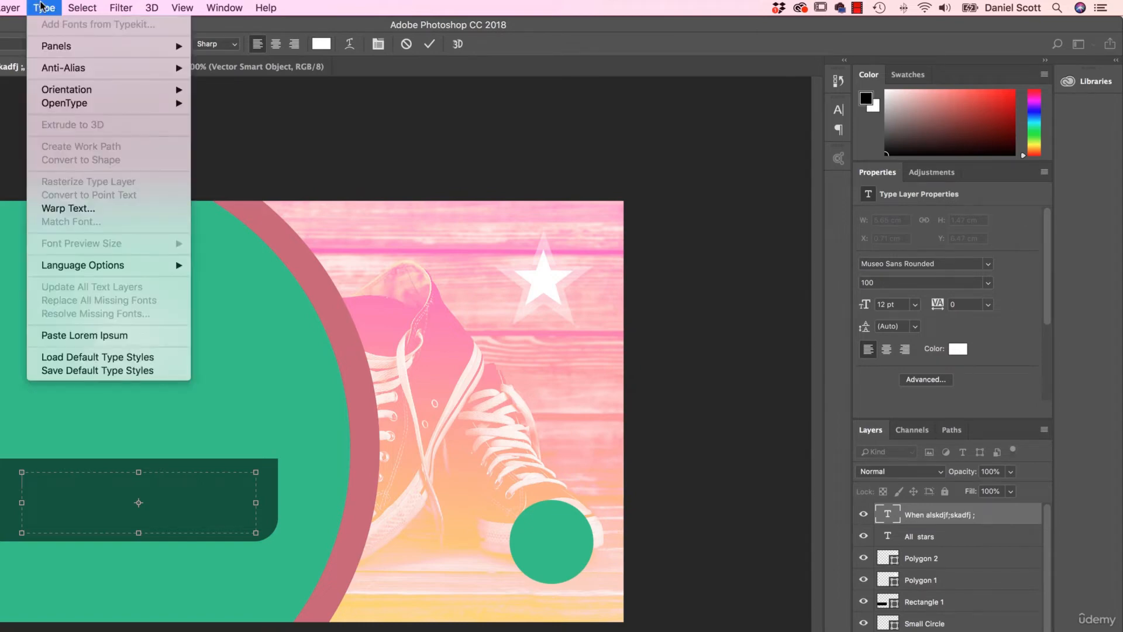
pyautogui.click(42, 7)
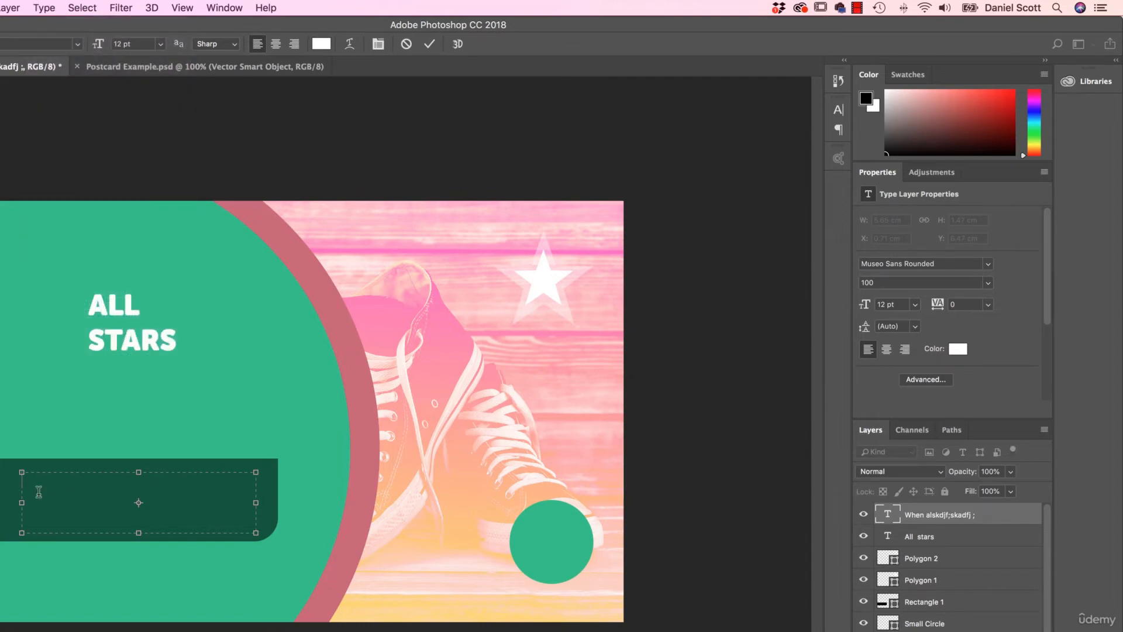
pyautogui.click(44, 7)
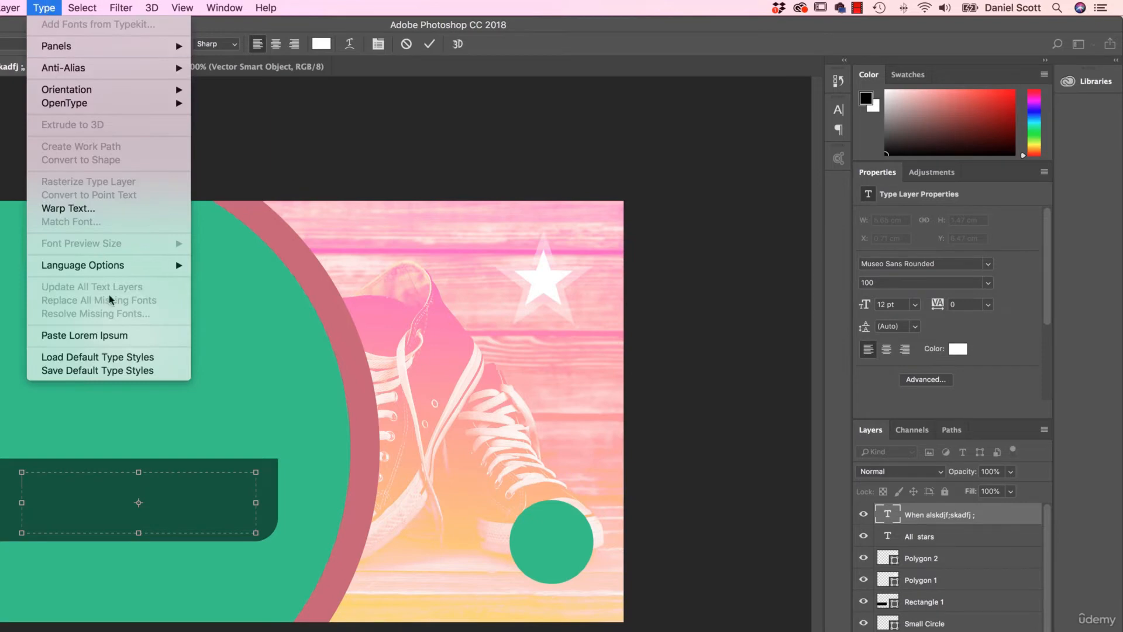
pyautogui.click(76, 334)
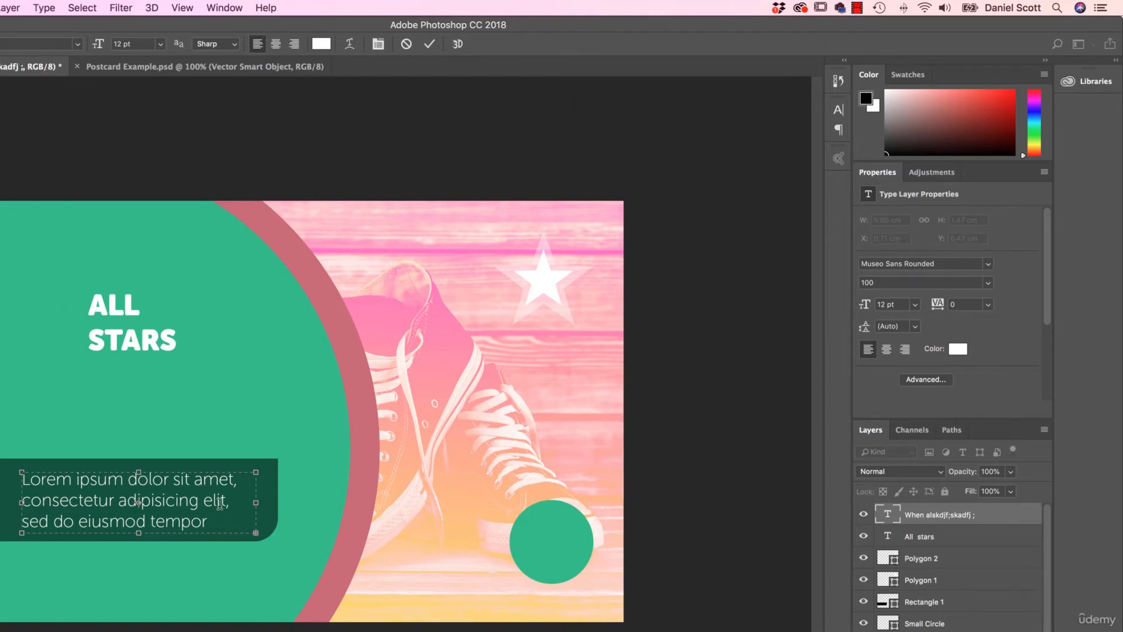
# - Remove the words "tempor" and "incididunt" from the placeholder paragraph
pyautogui.doubleClick(168, 516)
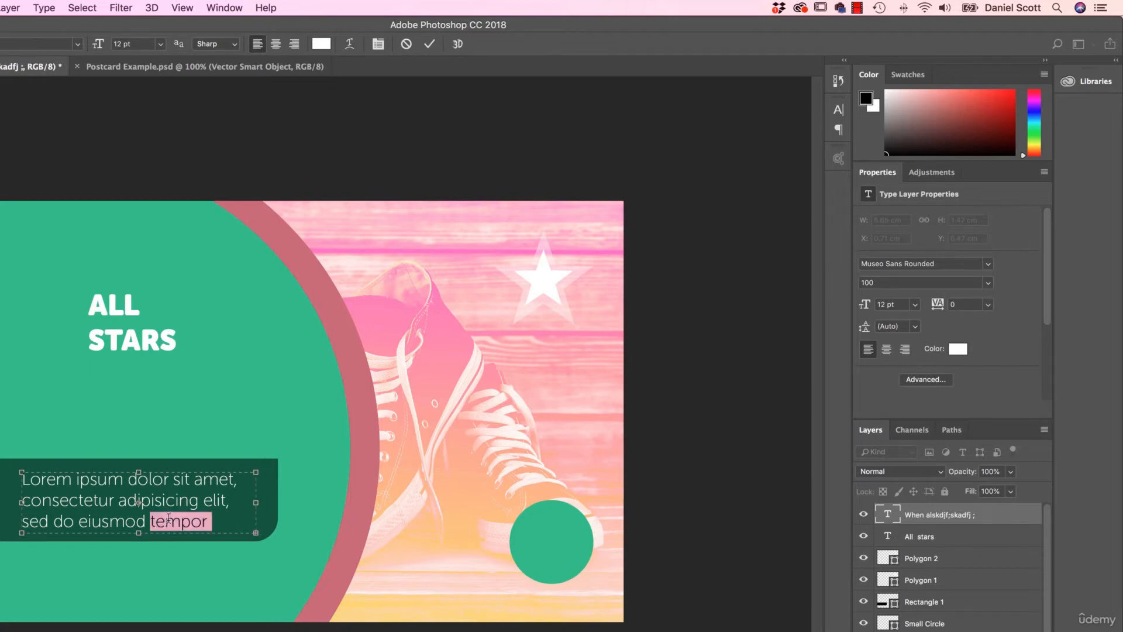
pyautogui.press('BackSpace')
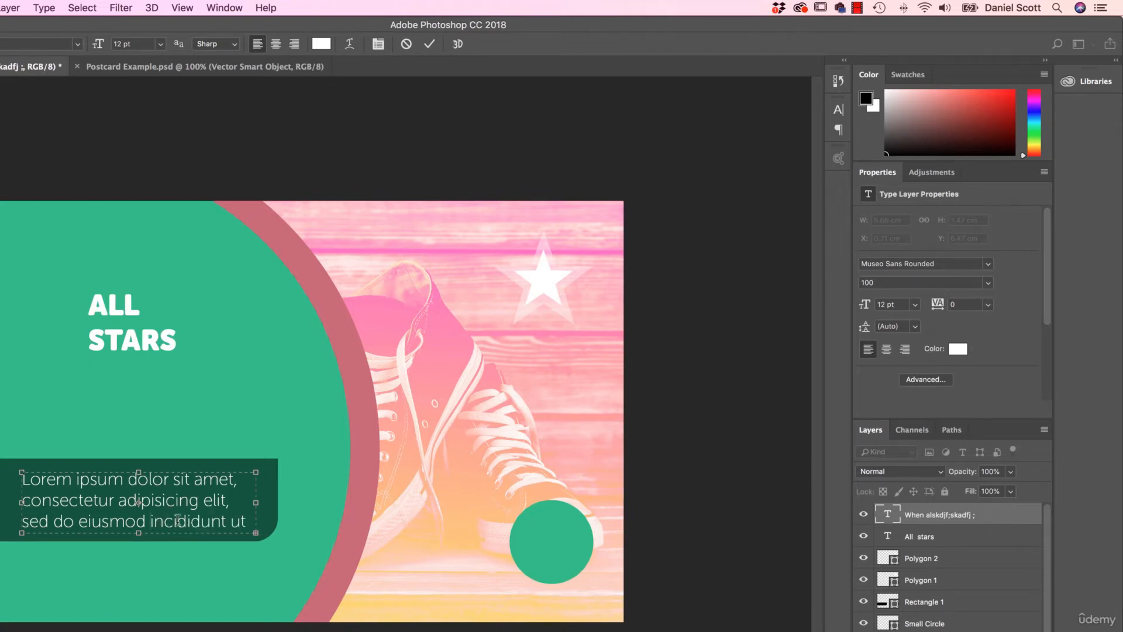
pyautogui.doubleClick(179, 519)
pyautogui.press('BackSpace')
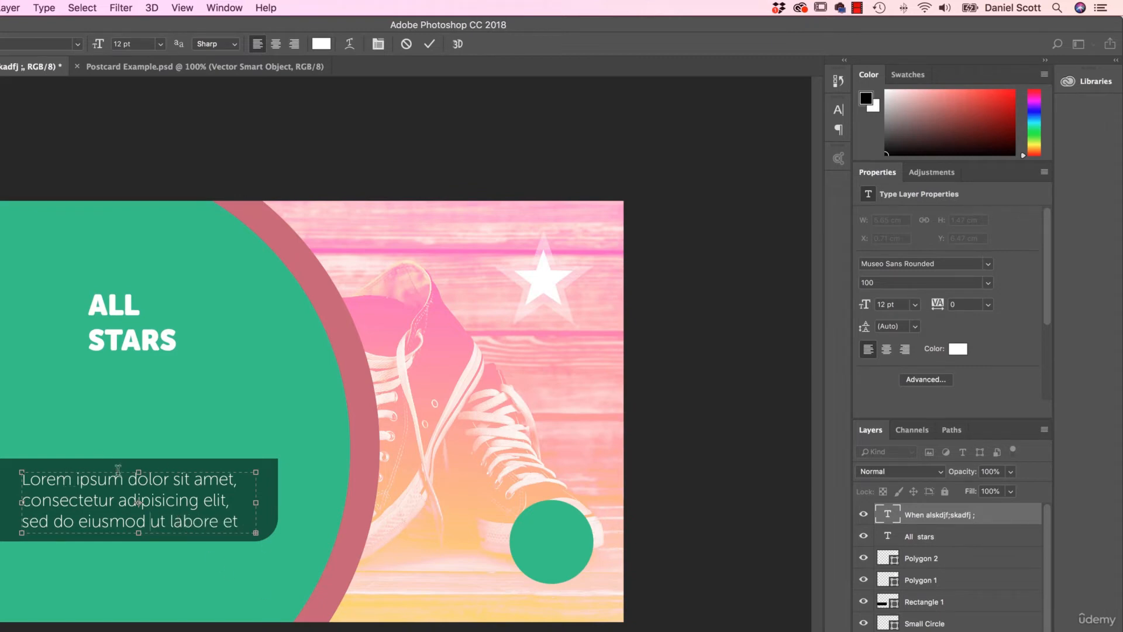
# - Select all the placeholder text and set its font size to 10 pt
pyautogui.click(82, 7)
pyautogui.click(82, 24)
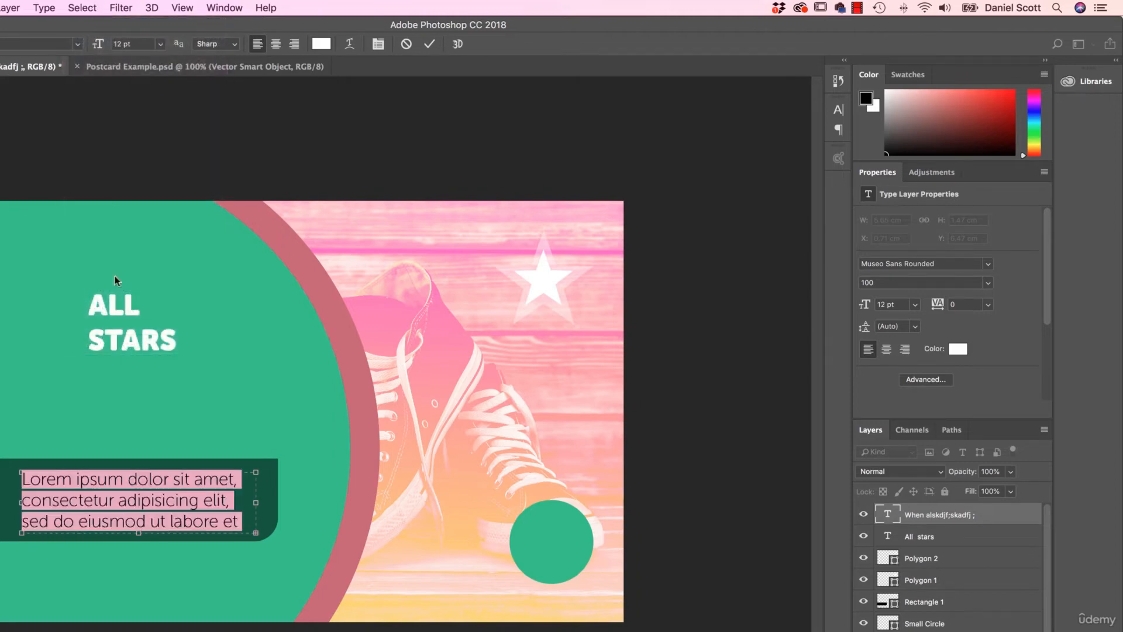
pyautogui.write('10')
pyautogui.press('Return')
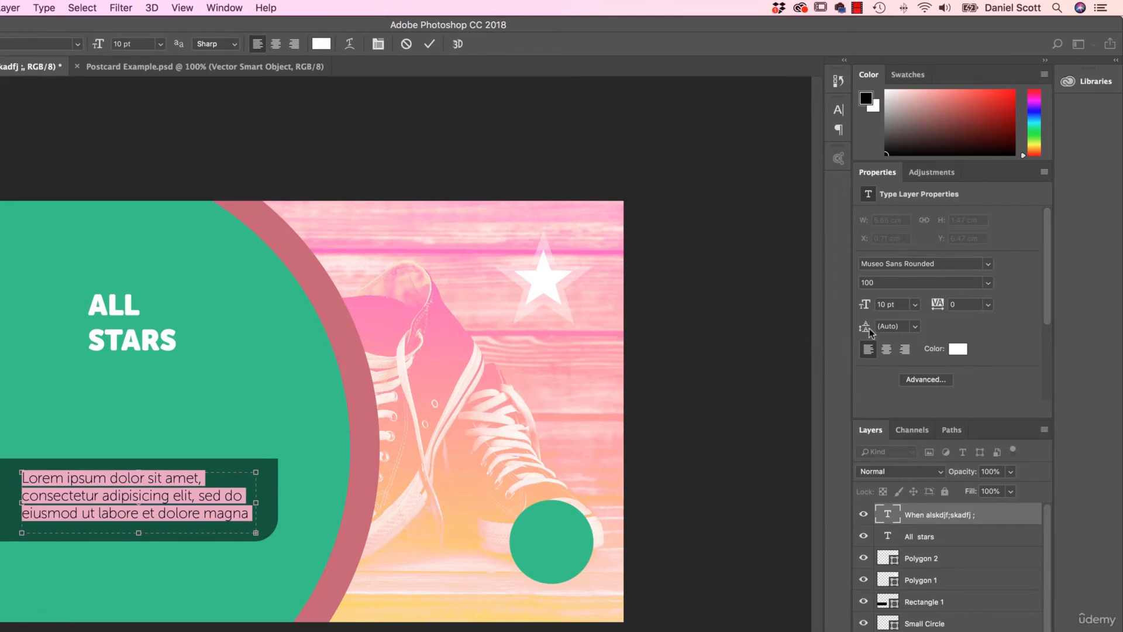
# - Try centre and right alignment on the placeholder paragraph, and restore left alignment
pyautogui.click(886, 350)
pyautogui.click(905, 350)
pyautogui.click(868, 350)
# - Try wider leading on the placeholder paragraph, including 24 pt, and settle on 12 pt leading
pyautogui.moveTo(865, 326); pyautogui.dragTo(876, 338)
pyautogui.click(915, 327)
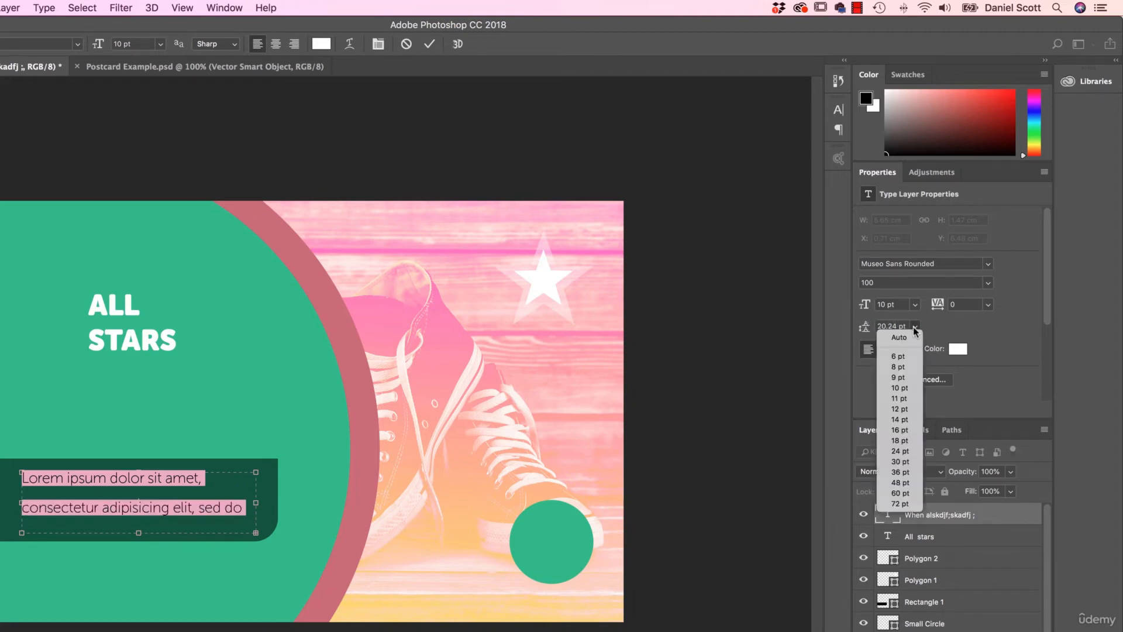
pyautogui.click(901, 452)
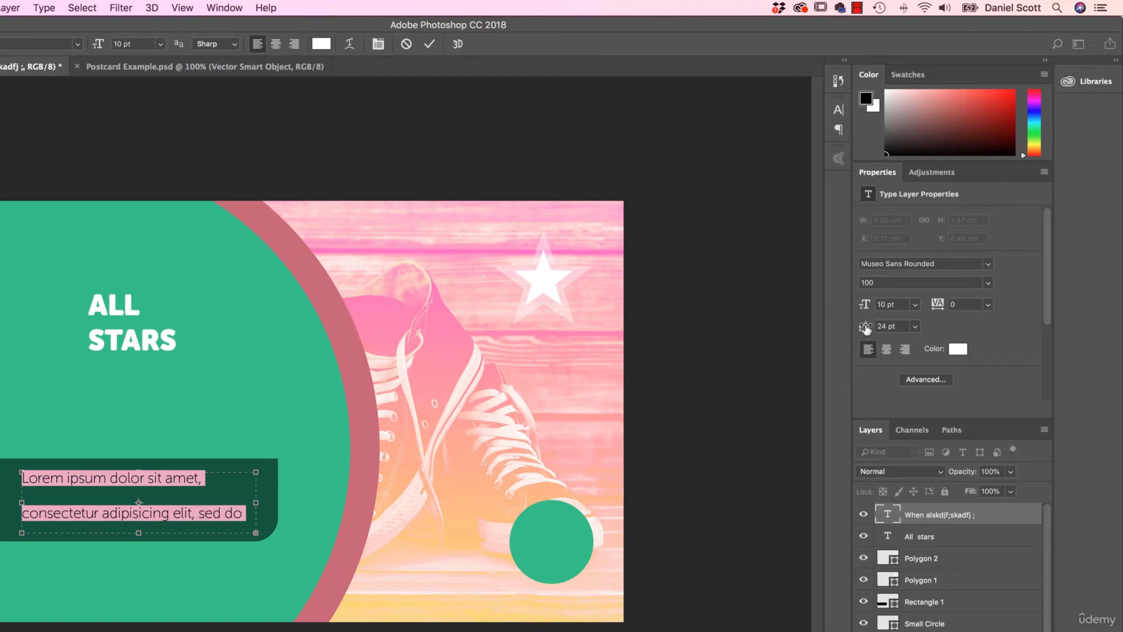
pyautogui.moveTo(865, 328); pyautogui.dragTo(858, 329)
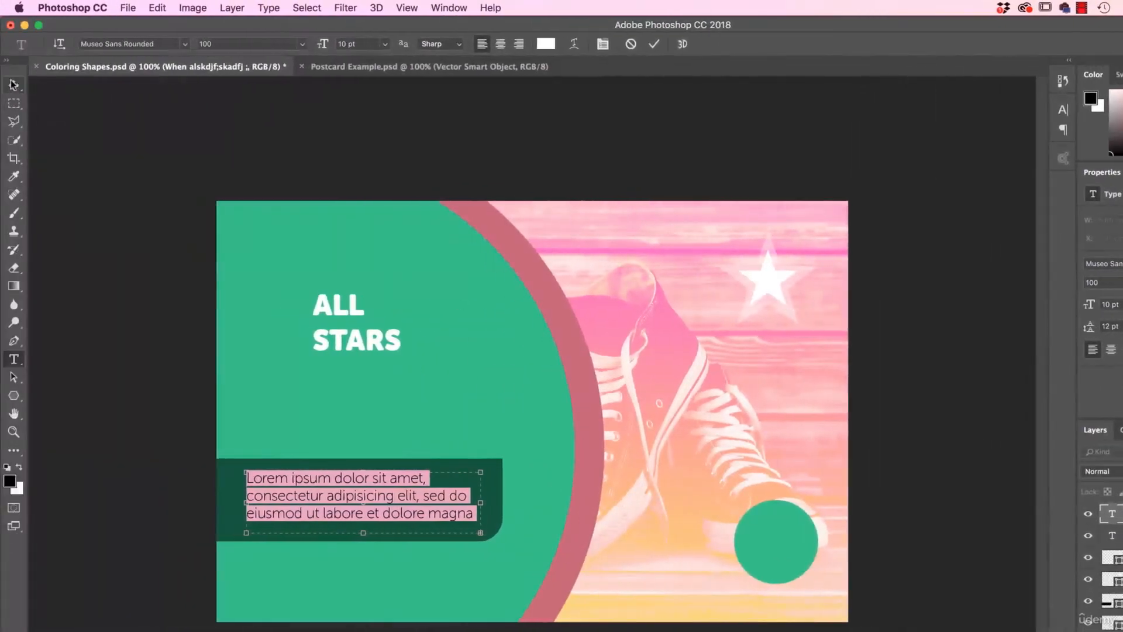
# - Move the paragraph text slightly within the dark green bar to X 0.74 cm, and compare the layout with Postcard Example.psd
pyautogui.click(13, 85)
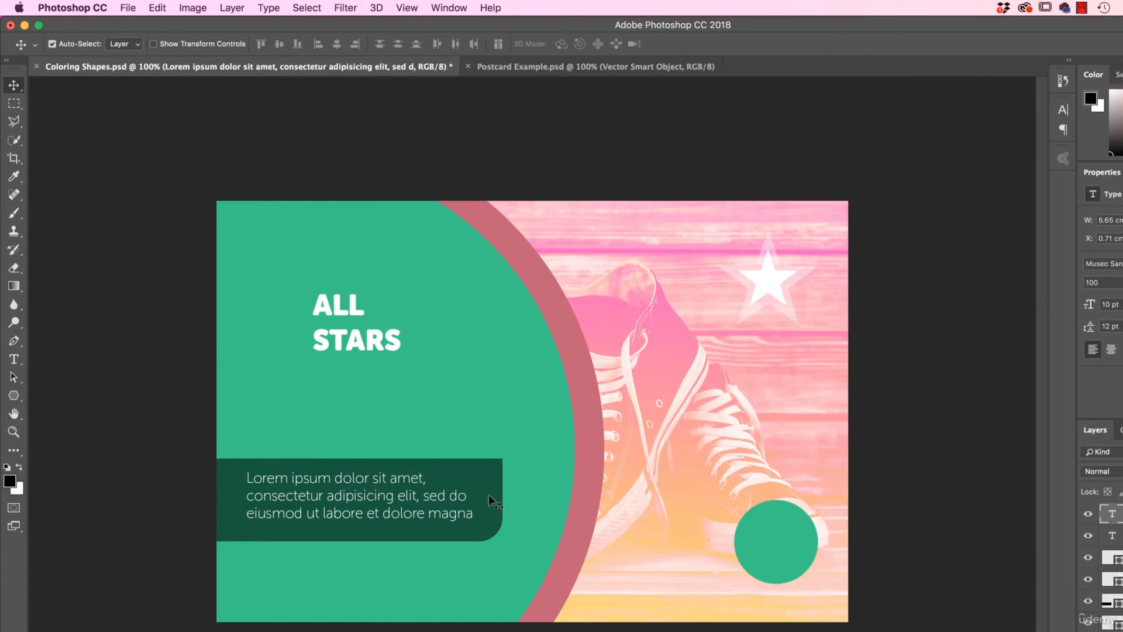
pyautogui.moveTo(324, 478); pyautogui.dragTo(331, 481)
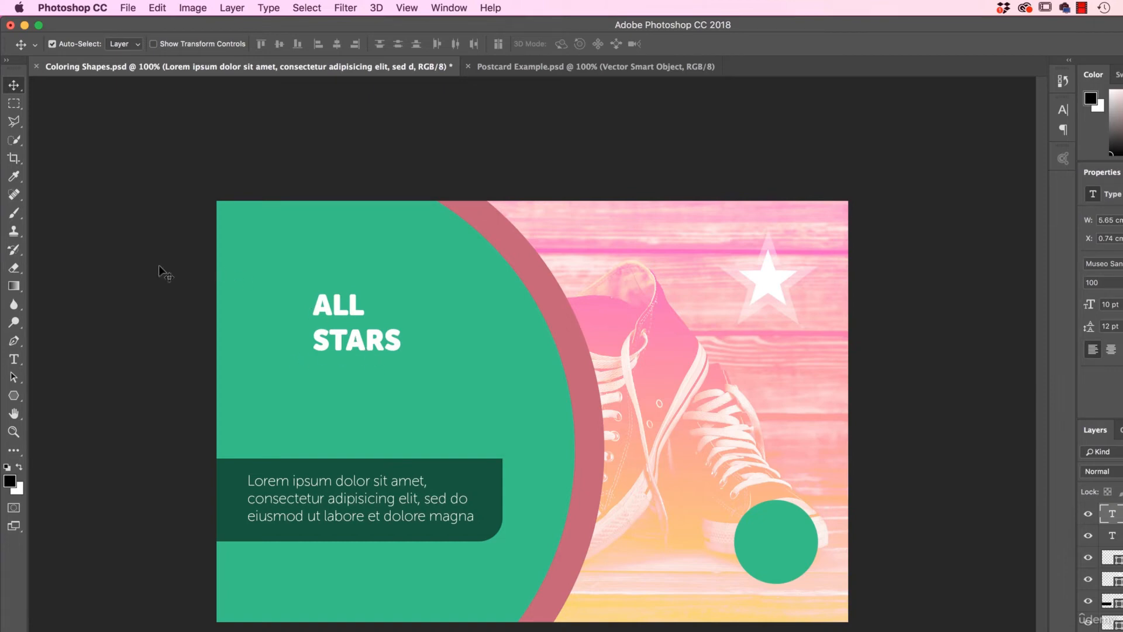
pyautogui.click(533, 68)
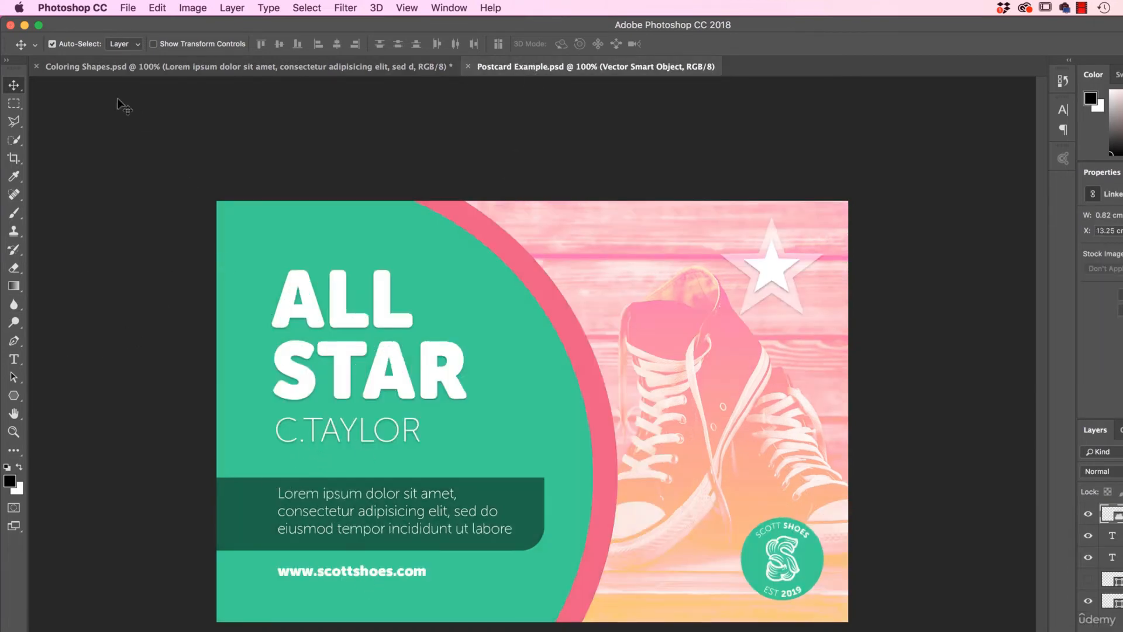
pyautogui.click(304, 68)
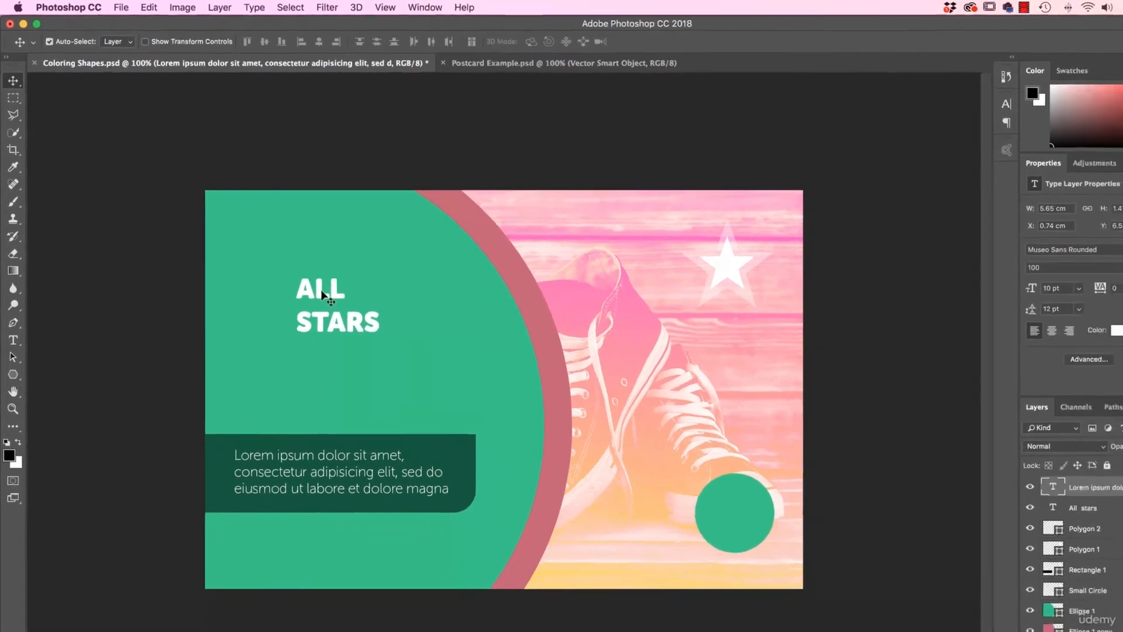
# - Try enlarging the ALL STARS heading to a 62 pt font size, and undo the change
pyautogui.click(346, 303)
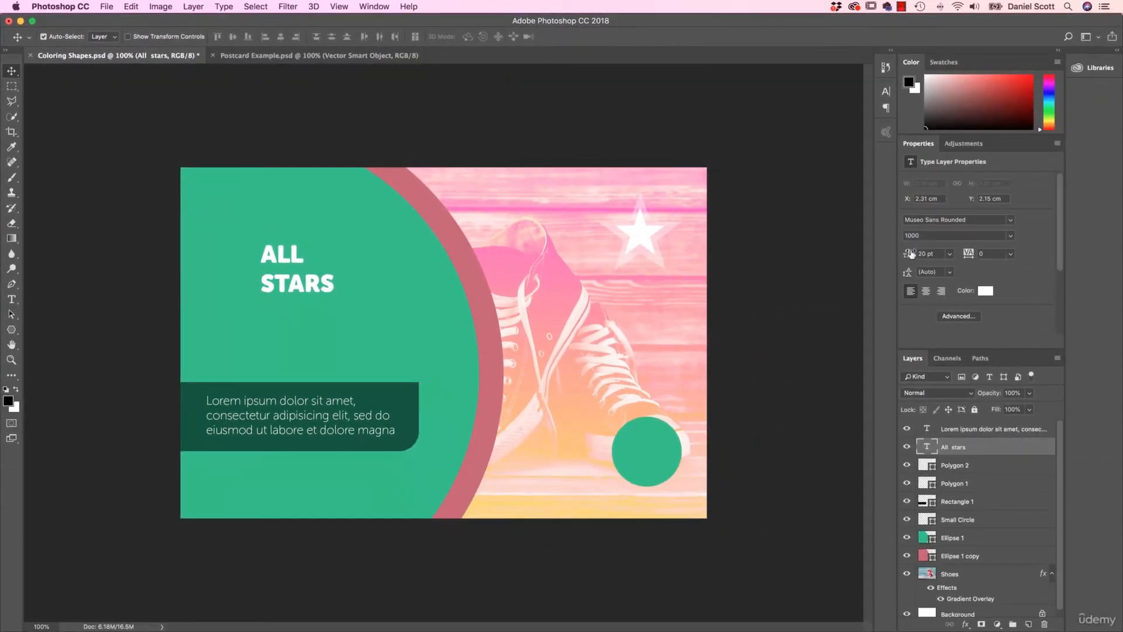
pyautogui.moveTo(911, 253); pyautogui.dragTo(912, 257)
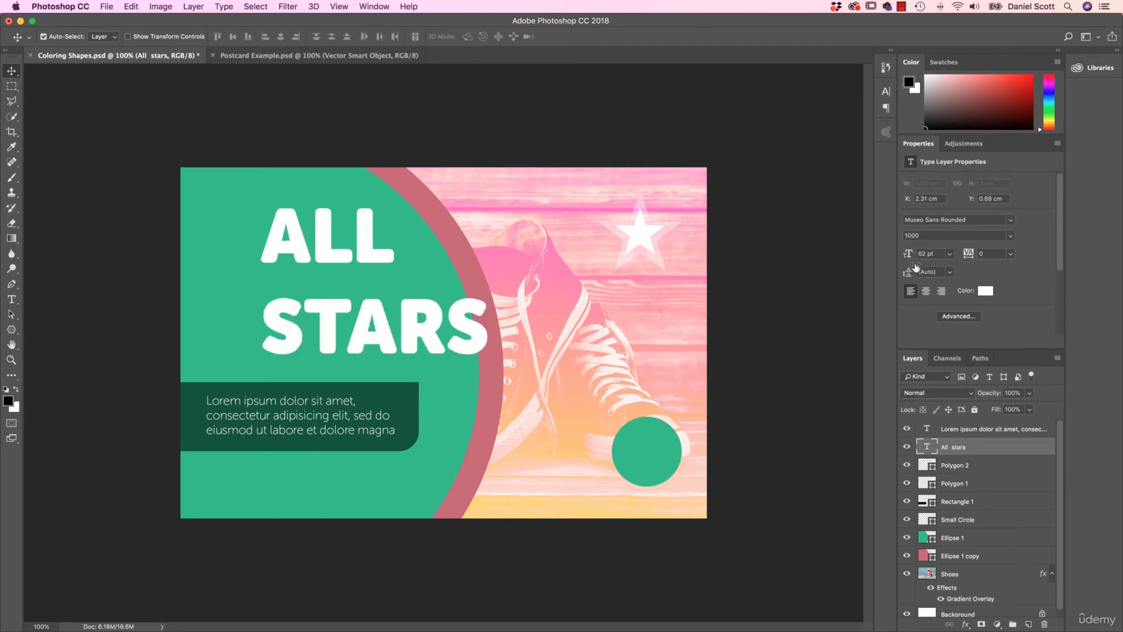
pyautogui.press('super+z')
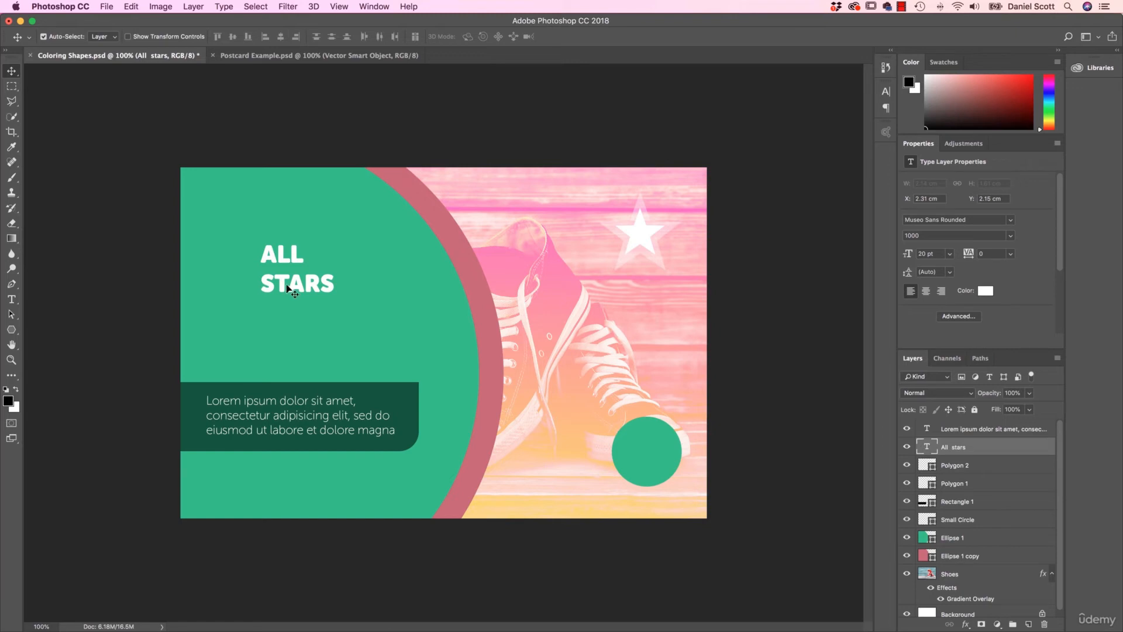
# - Scale the ALL STARS heading proportionally with Free Transform to about 222% and place it at X 1.3 cm, Y 1.49 cm
pyautogui.press('super+t')
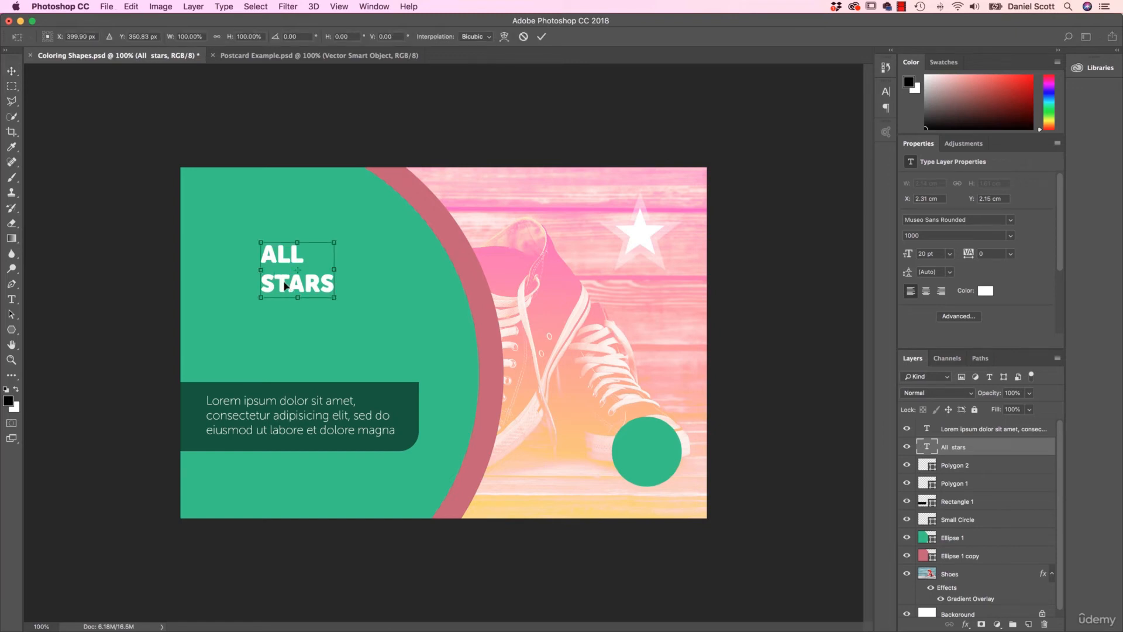
pyautogui.click(130, 5)
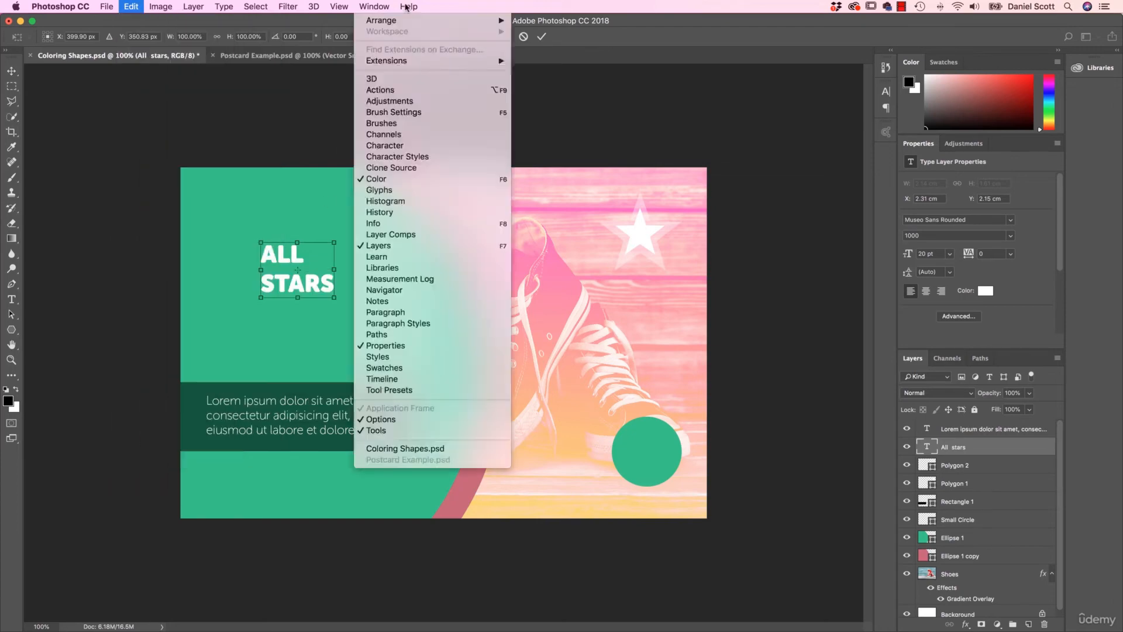
pyautogui.click(326, 100)
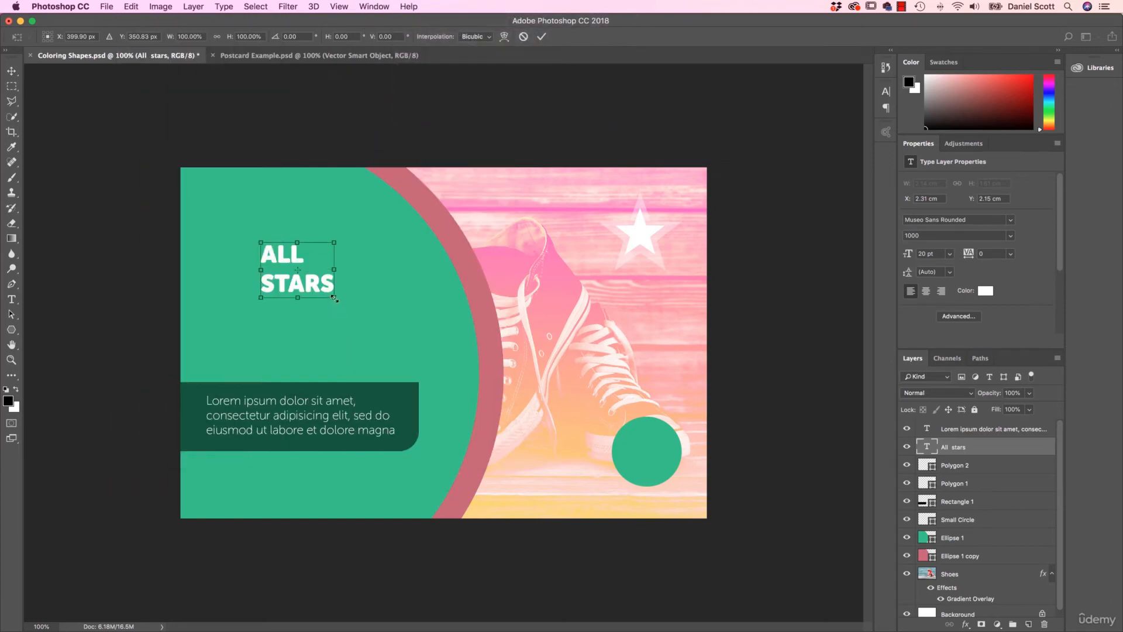
pyautogui.moveTo(334, 297); pyautogui.dragTo(378, 321)
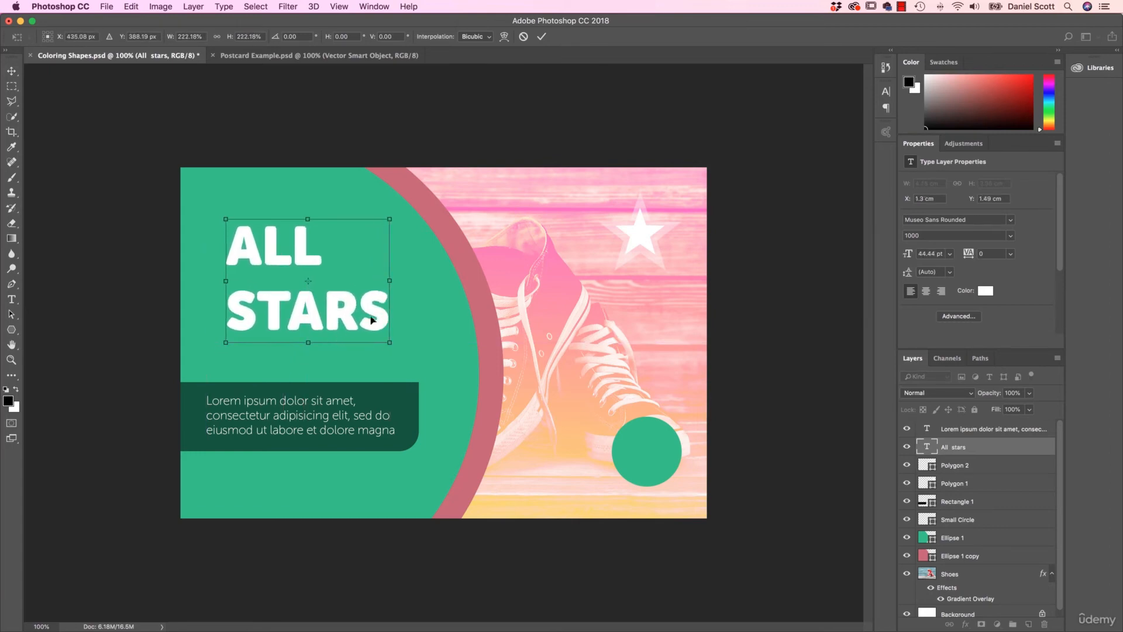
pyautogui.press('Return')
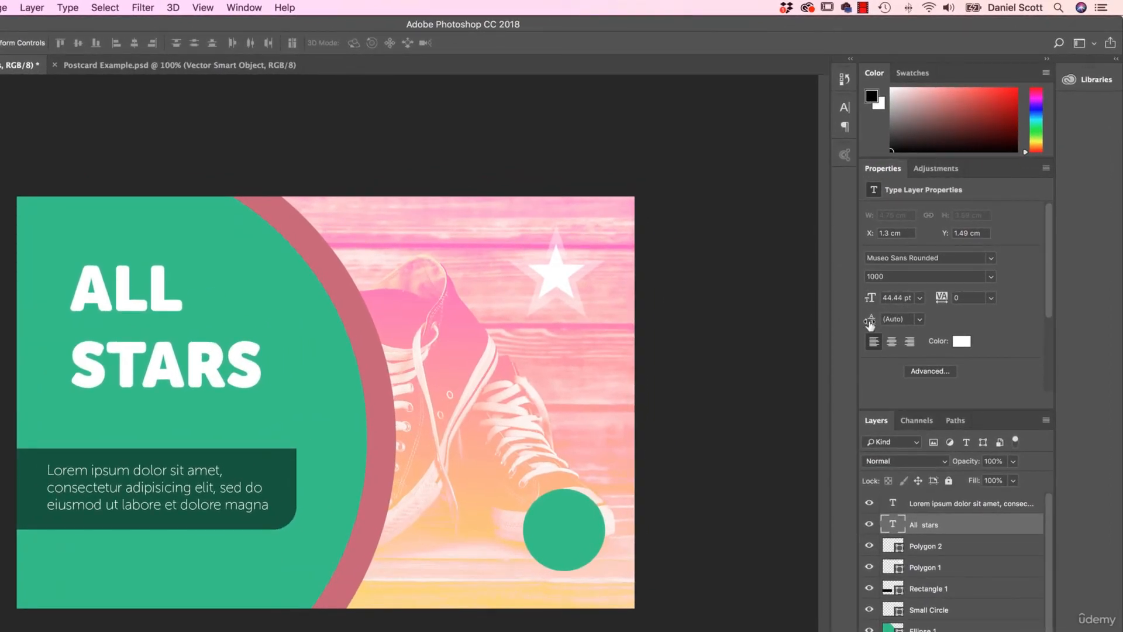
# - Tighten the ALL STARS heading's leading to 42.86 pt and scale the heading to about 117% at X 1.19 cm, Y 1.83 cm
pyautogui.moveTo(870, 322); pyautogui.dragTo(863, 321)
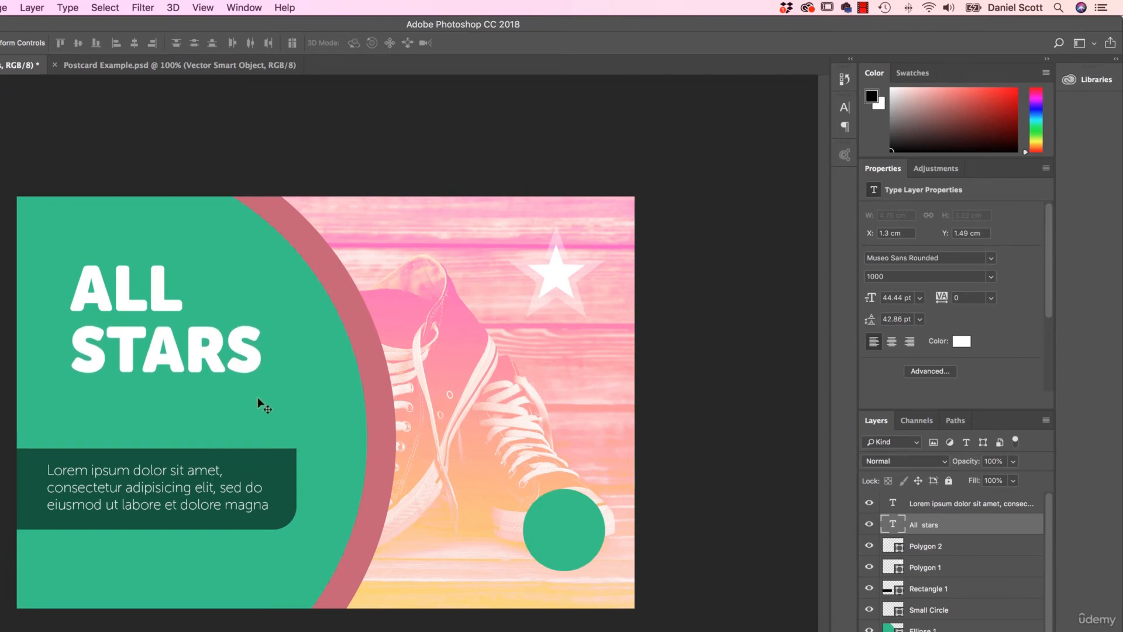
pyautogui.press('super+t')
pyautogui.moveTo(261, 387)
pyautogui.mouseDown()
pyautogui.moveTo(294, 408)
pyautogui.moveTo(267, 390)
pyautogui.mouseUp()
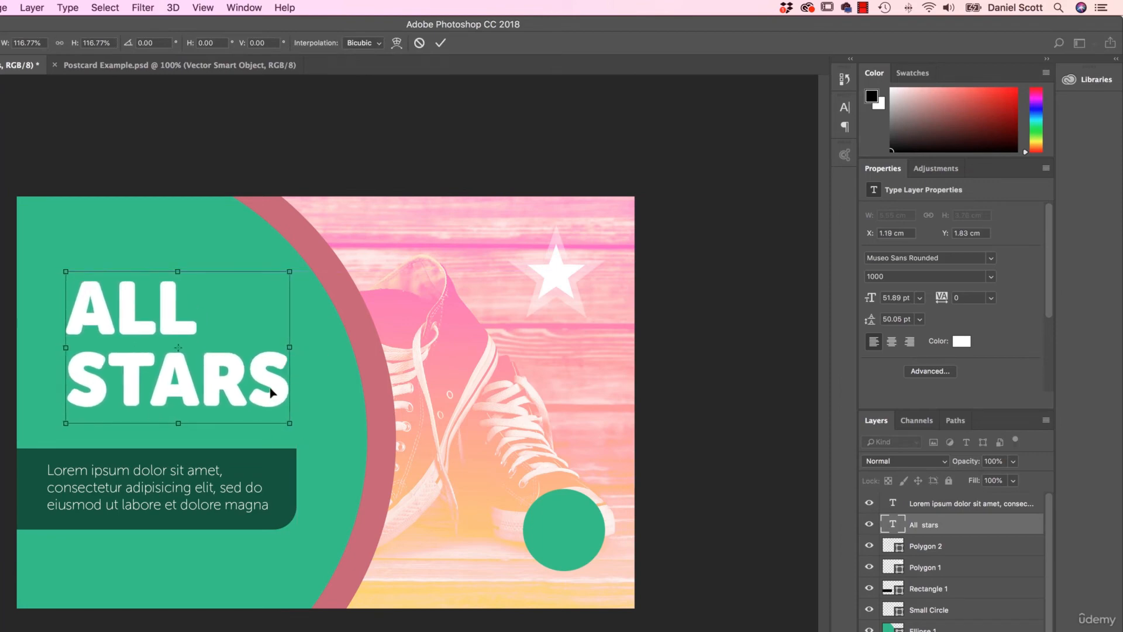
pyautogui.press('Return')
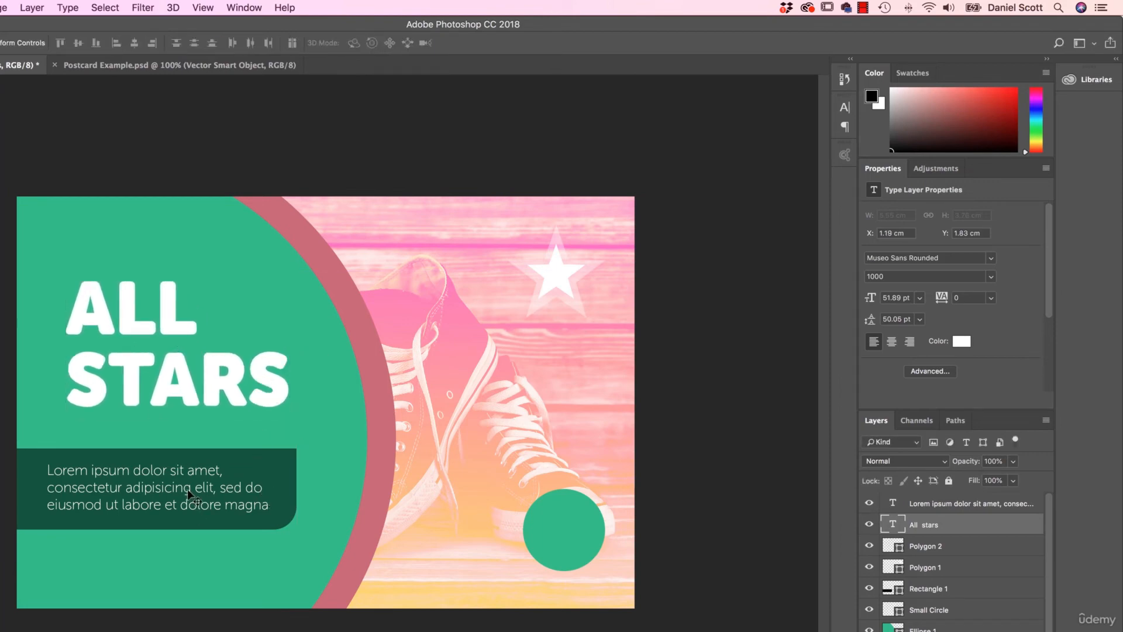
# - Shift the paragraph and its dark green bar slightly right to line up with the ALL STARS heading, and raise the heading at X 1.14 cm
pyautogui.click(945, 504)
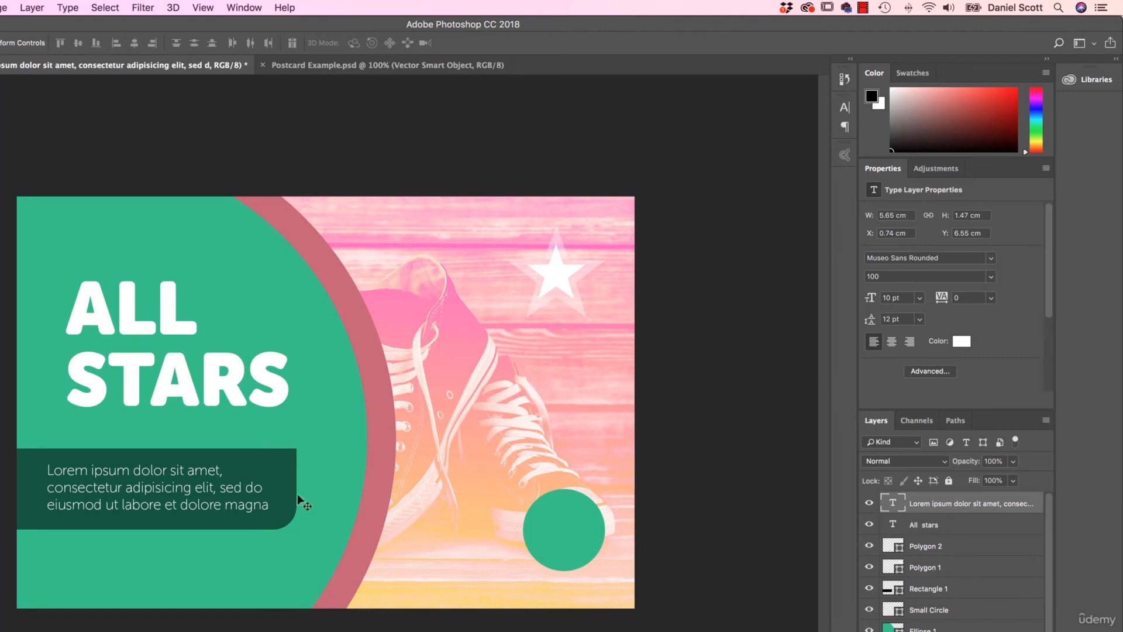
pyautogui.moveTo(181, 485); pyautogui.dragTo(202, 485)
pyautogui.click(269, 469)
pyautogui.moveTo(269, 469); pyautogui.dragTo(287, 470)
pyautogui.moveTo(233, 396); pyautogui.dragTo(231, 371)
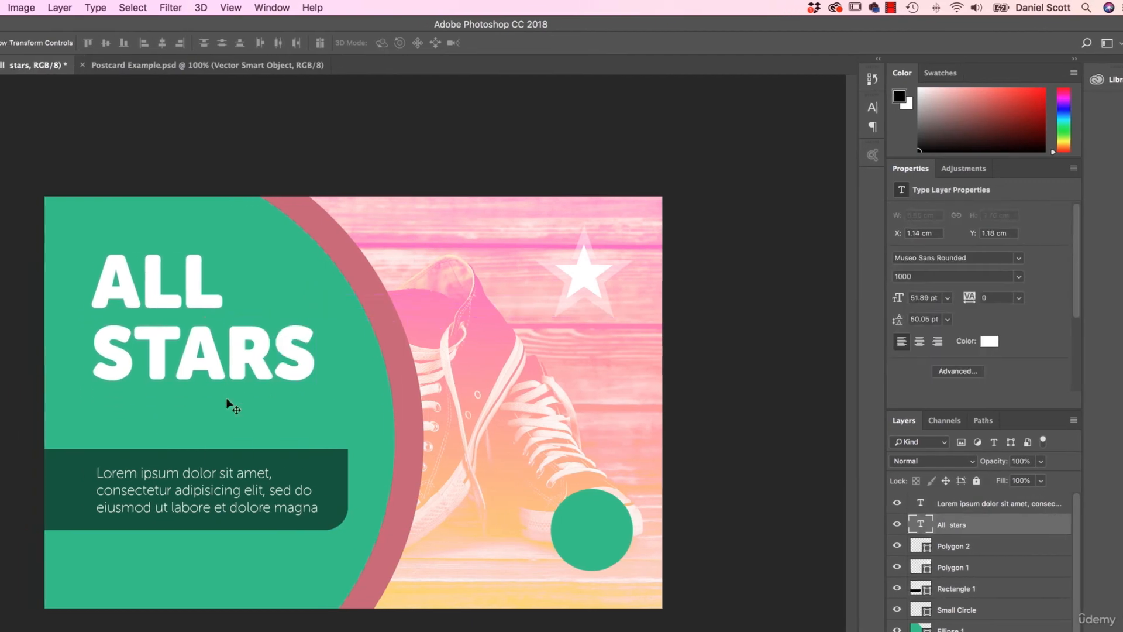
# - Check Postcard Example.psd for the subheading, and add a C.TAYLOR text line between the ALL STARS heading and the dark green bar
pyautogui.click(13, 351)
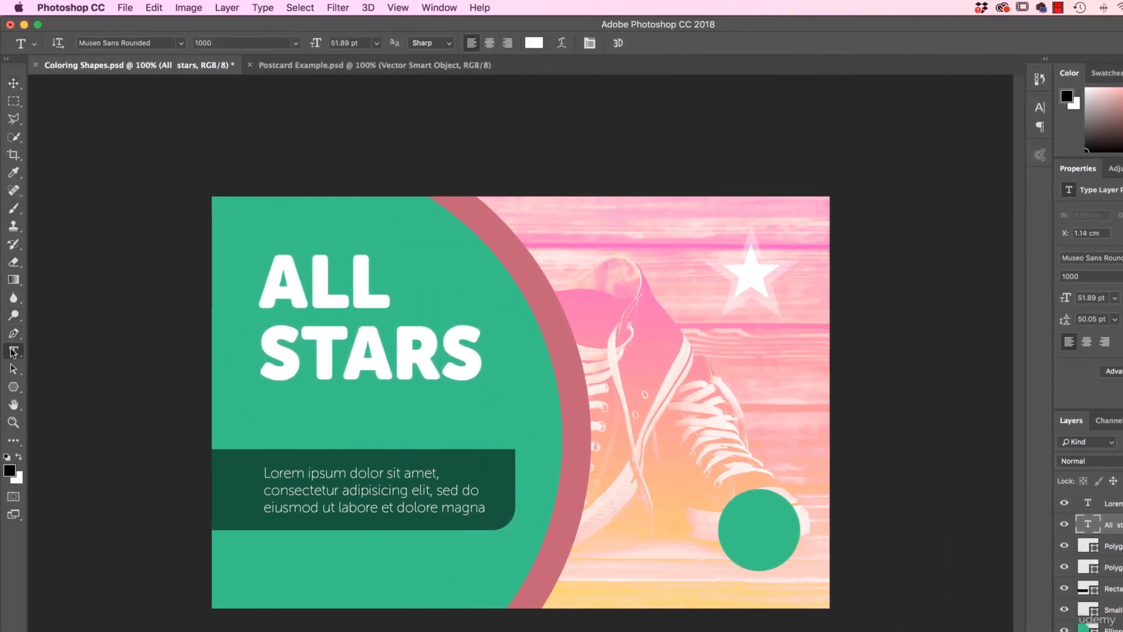
pyautogui.click(326, 66)
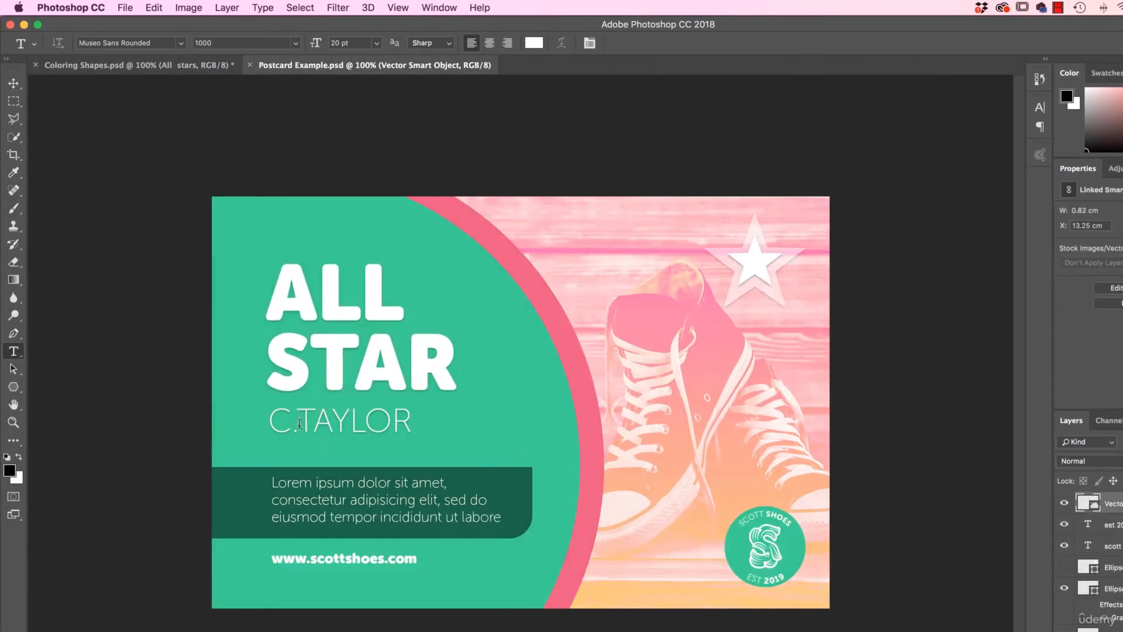
pyautogui.click(123, 66)
pyautogui.click(275, 415)
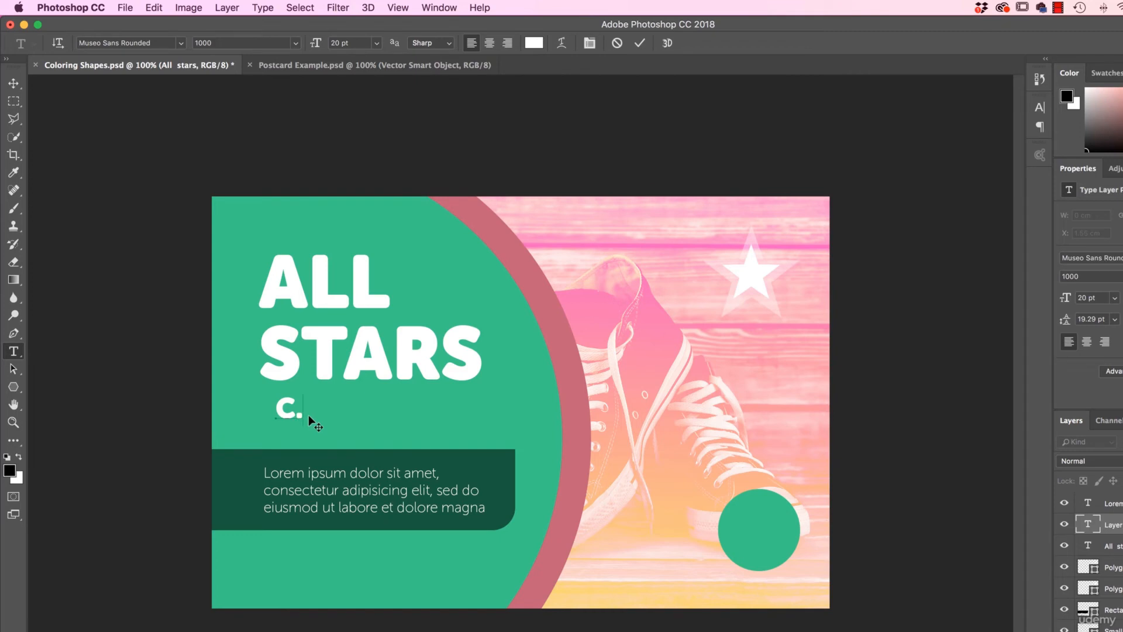
pyautogui.write('C.TAYUL;A')
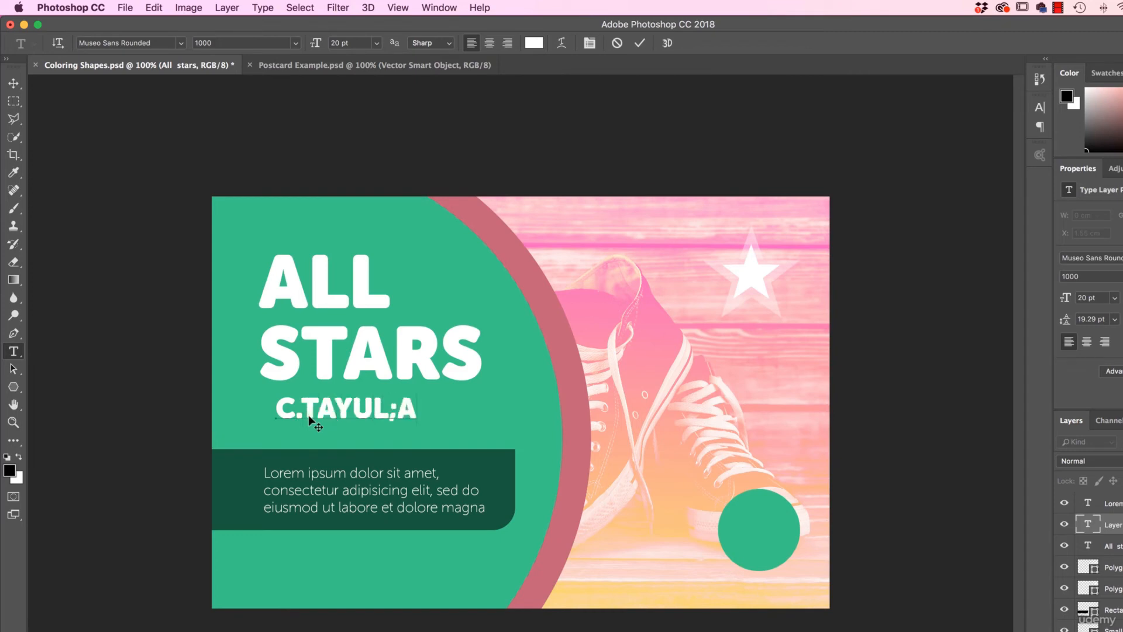
pyautogui.press('BackSpace')
pyautogui.press('BackSpace')
pyautogui.press('BackSpace')
pyautogui.press('BackSpace')
pyautogui.write('LOR')
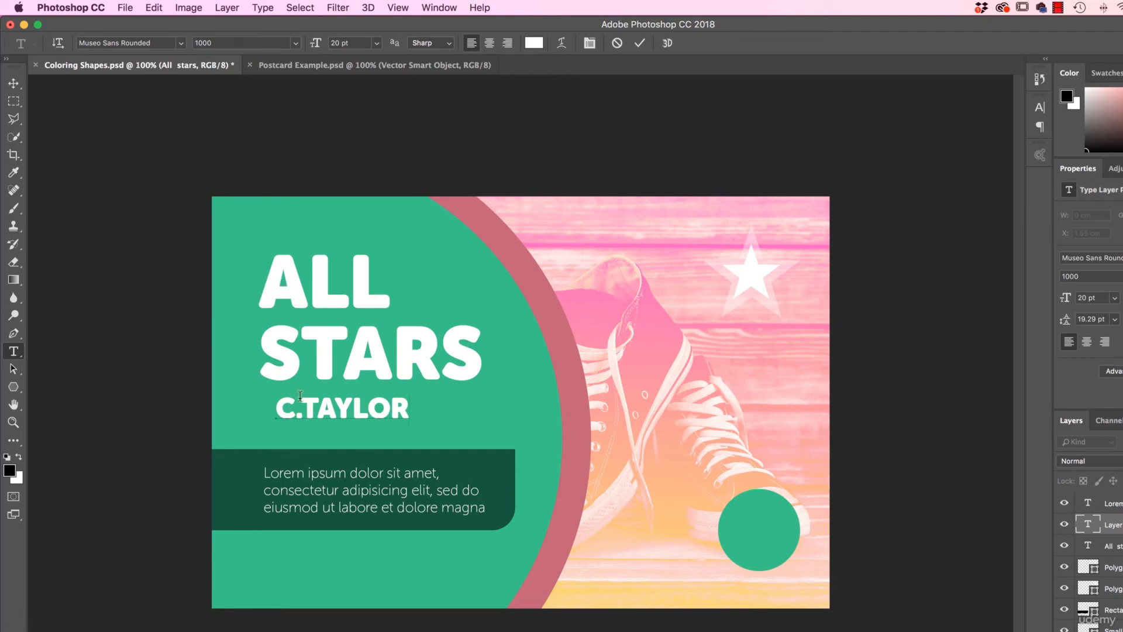
# - Try font weight 300 on the C.TAYLOR text and settle on weight 100
pyautogui.moveTo(277, 410); pyautogui.dragTo(410, 412)
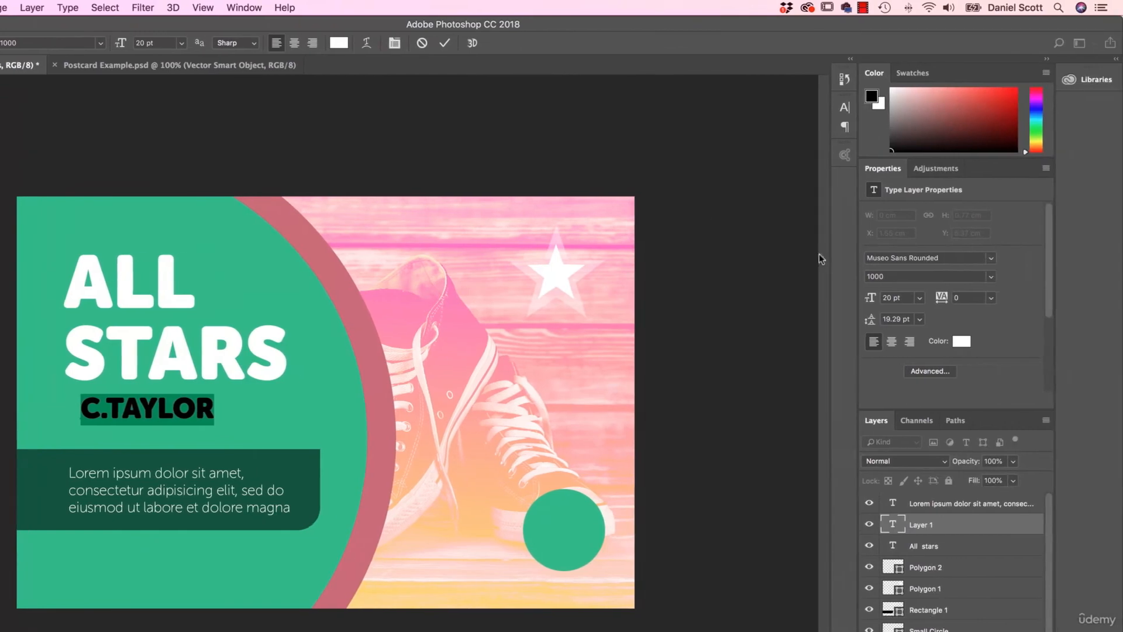
pyautogui.click(991, 279)
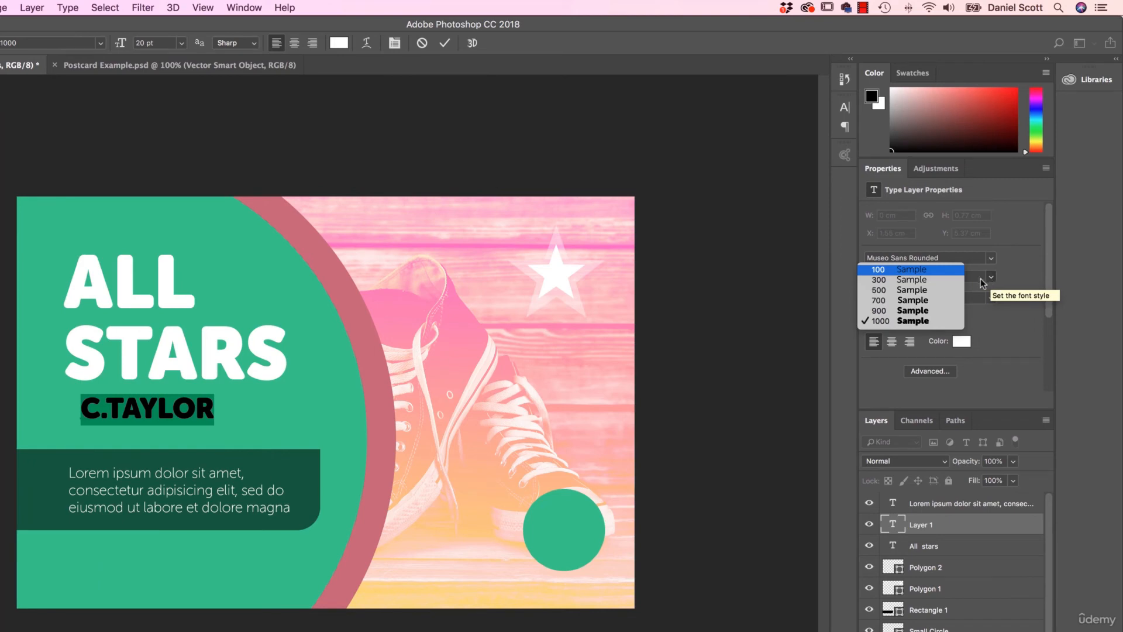
pyautogui.click(902, 279)
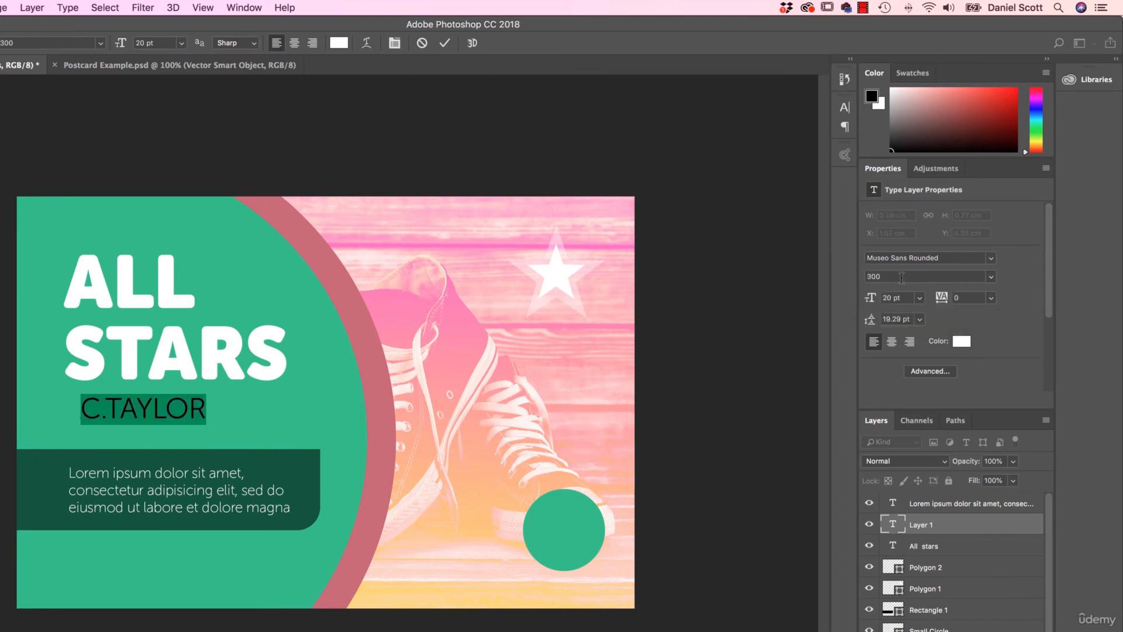
pyautogui.click(975, 272)
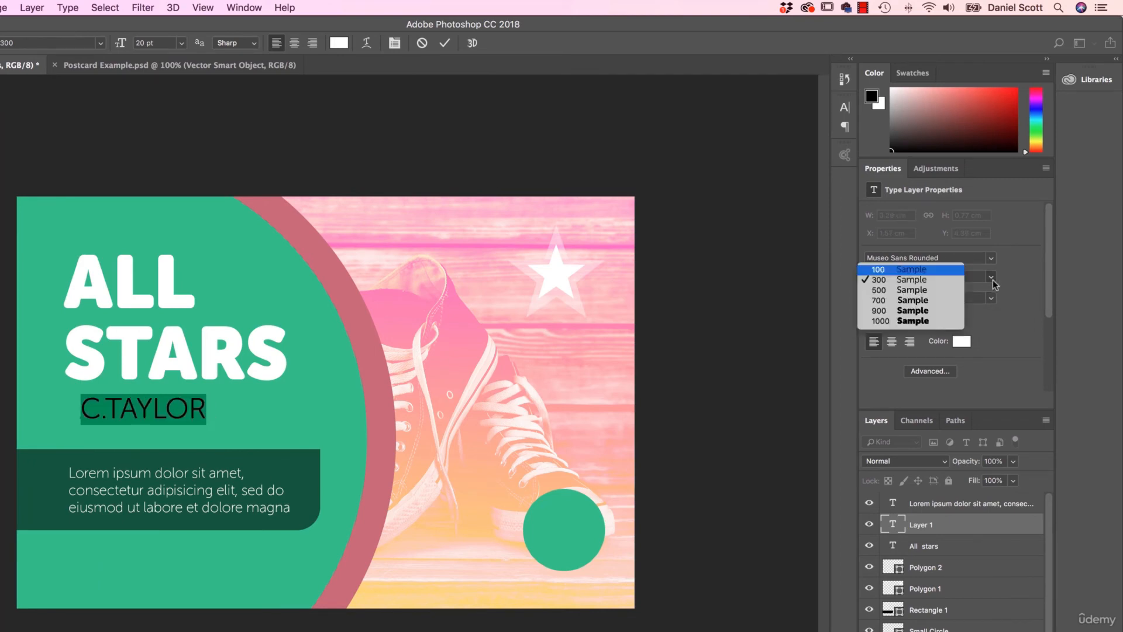
pyautogui.click(936, 267)
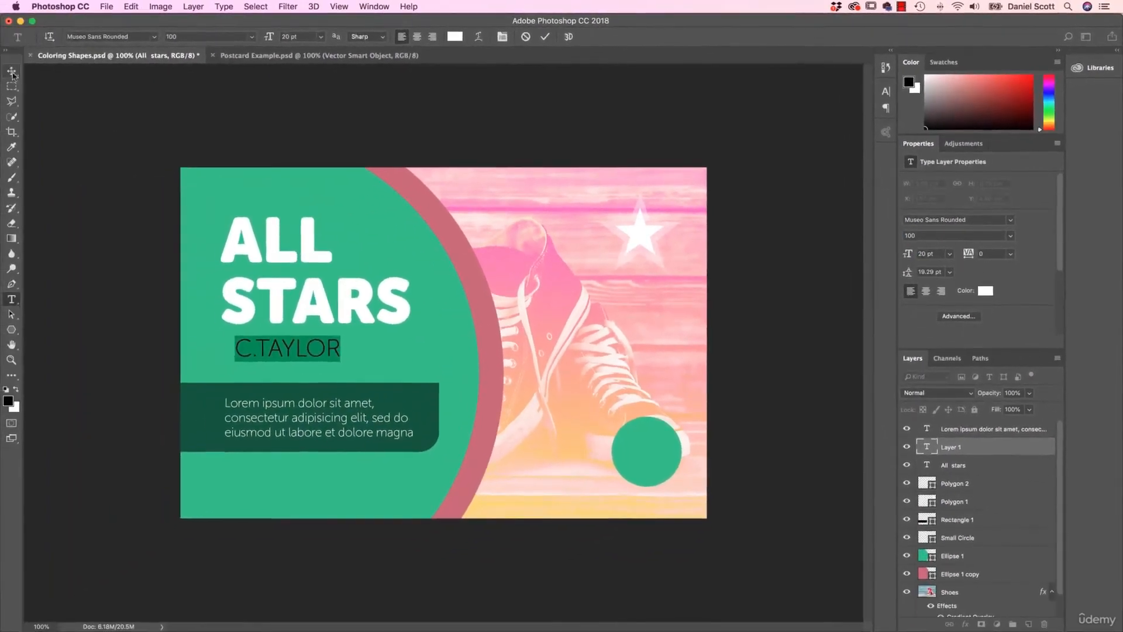
pyautogui.click(8, 71)
pyautogui.moveTo(300, 355); pyautogui.dragTo(344, 370)
pyautogui.press('super+t')
pyautogui.press('Return')
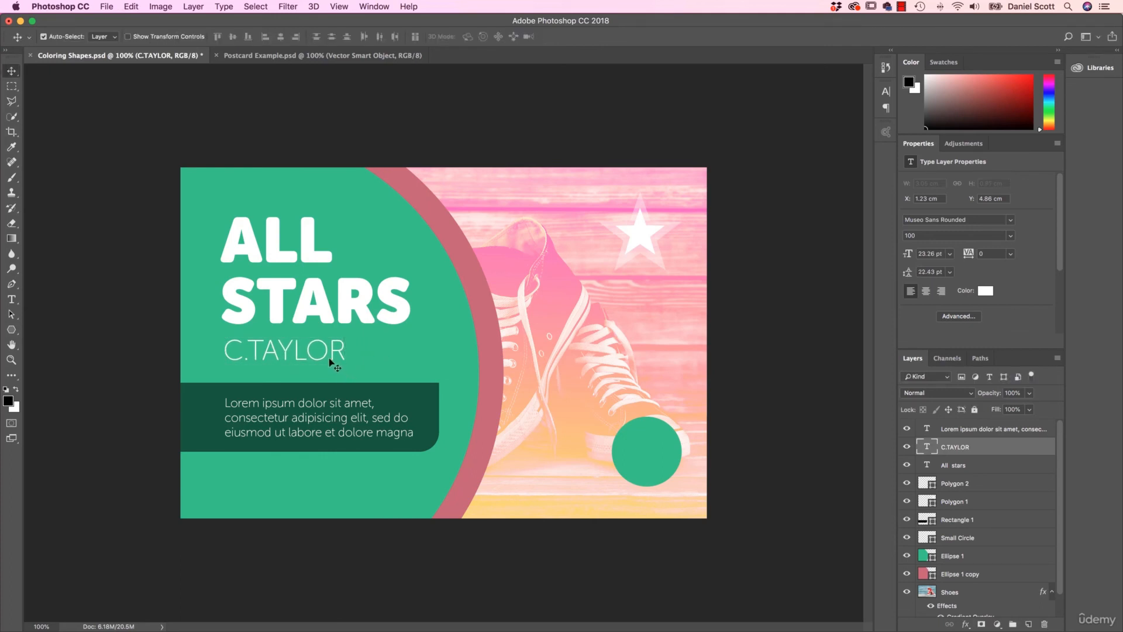
# - Nudge the heading and C.TAYLOR up together to Y 1.01 cm, and raise the paragraph slightly to Y 6.55 cm within its bar
pyautogui.keyDown('shift'); pyautogui.click(329, 316); pyautogui.keyUp('shift')
pyautogui.hotkey('shift', 'Up')
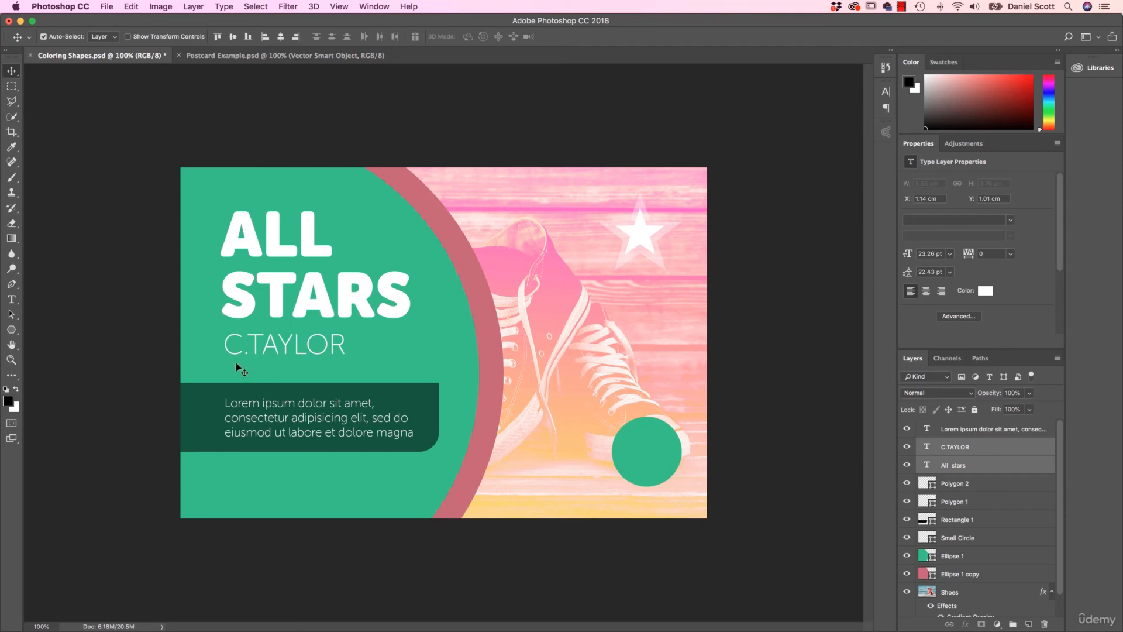
pyautogui.moveTo(317, 409); pyautogui.dragTo(317, 406)
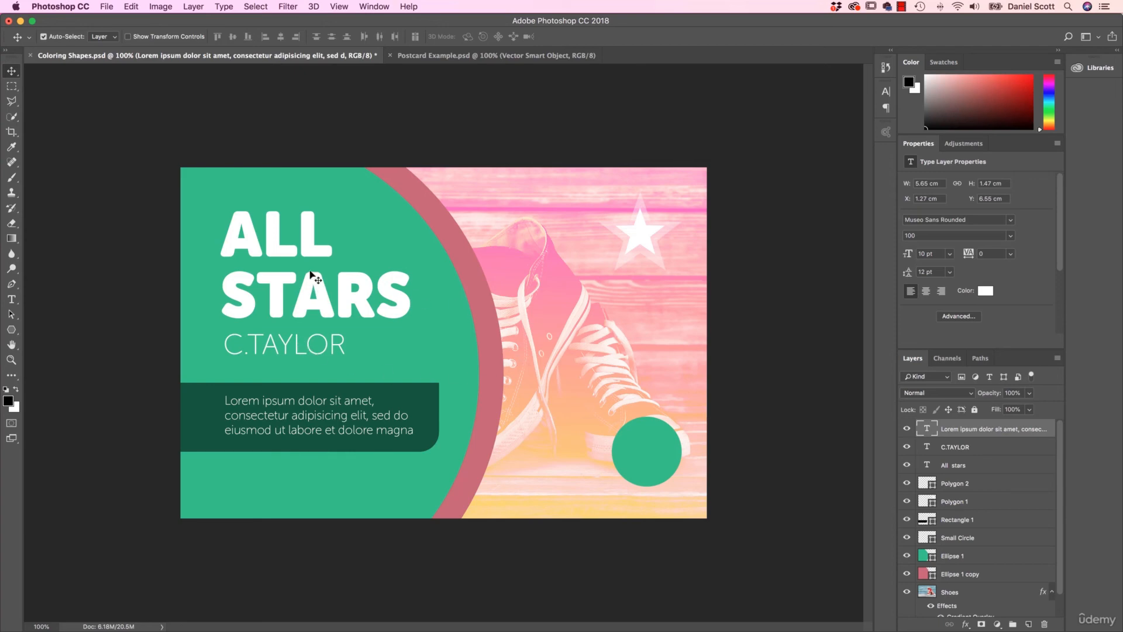
# - Duplicate the ALL STARS text layer and move the copy down over the dark green bar to X 1.33 cm, Y 6.28 cm
pyautogui.click(296, 249)
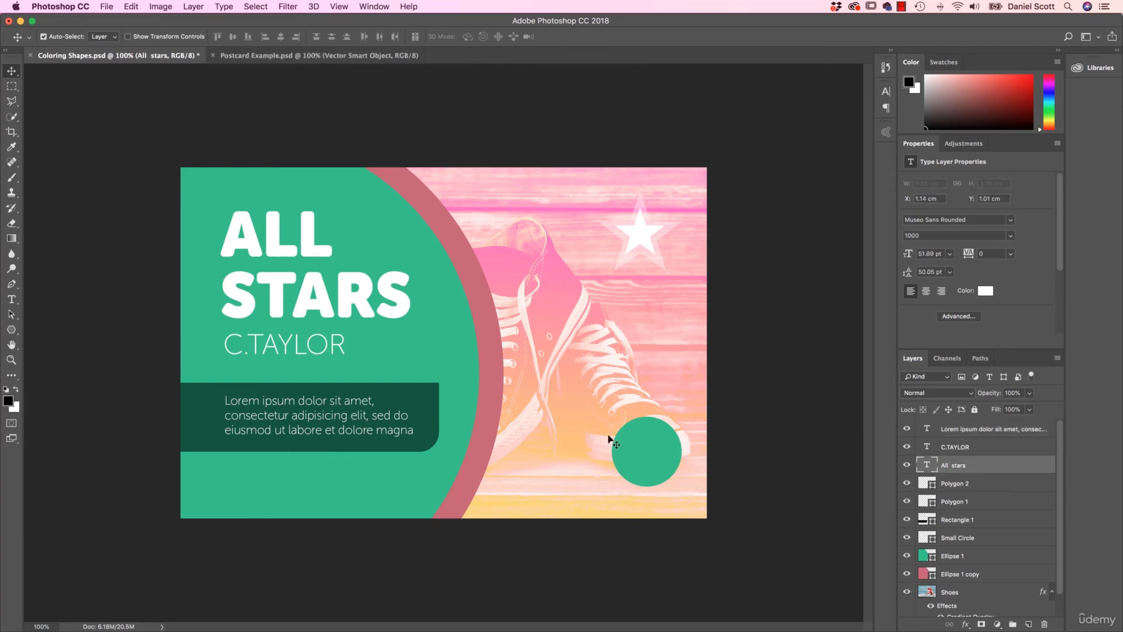
pyautogui.rightClick(968, 466)
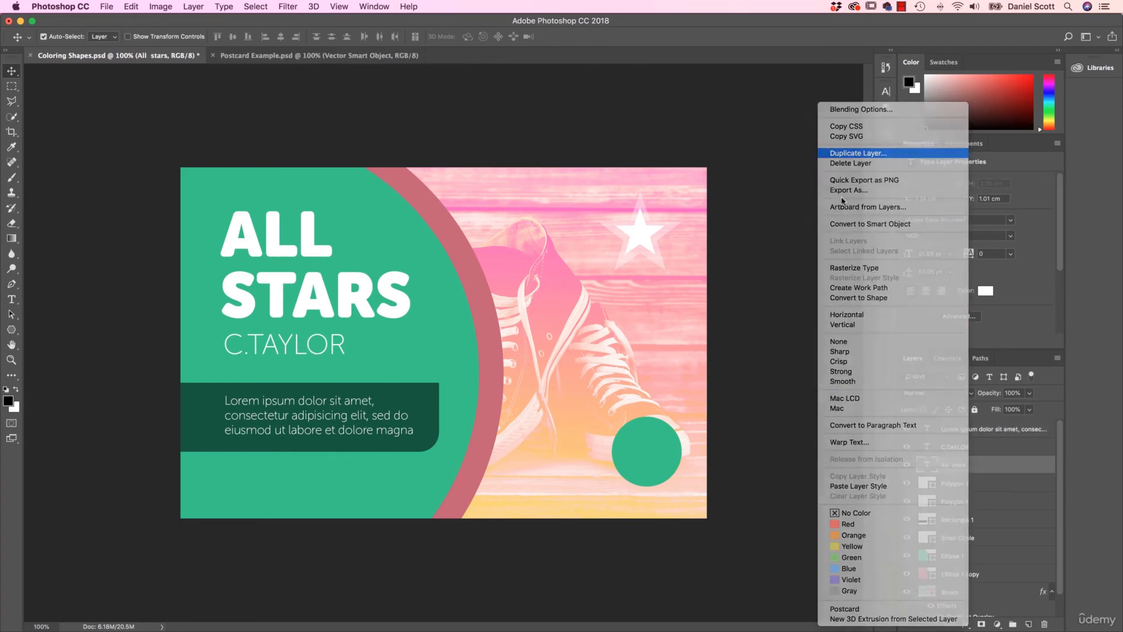
pyautogui.click(875, 153)
pyautogui.press('Return')
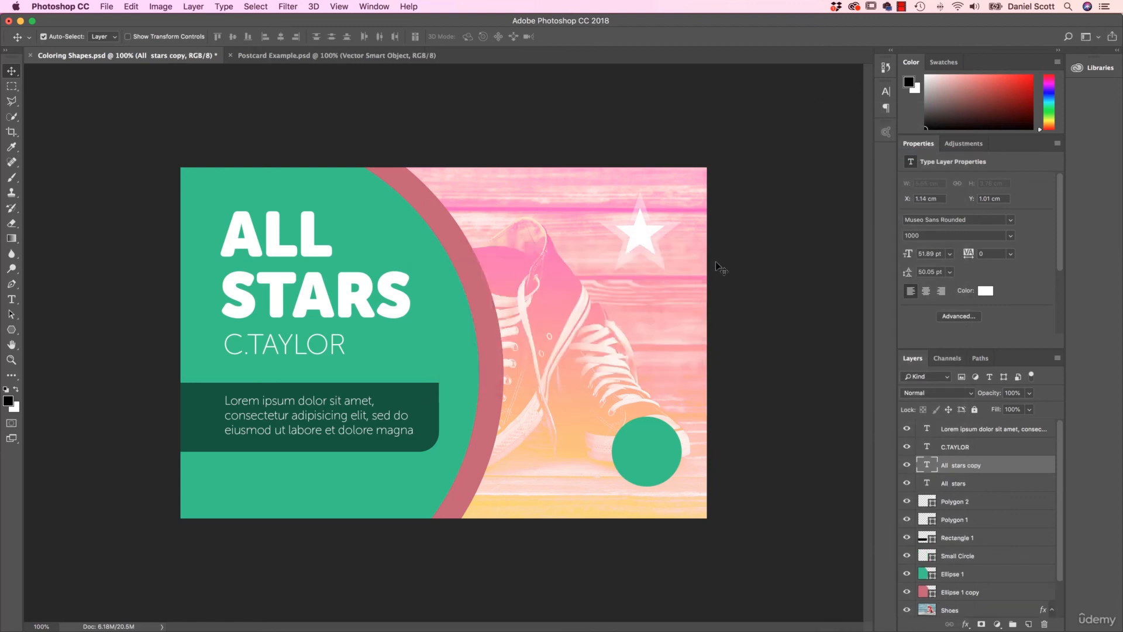
pyautogui.moveTo(274, 240); pyautogui.dragTo(279, 422)
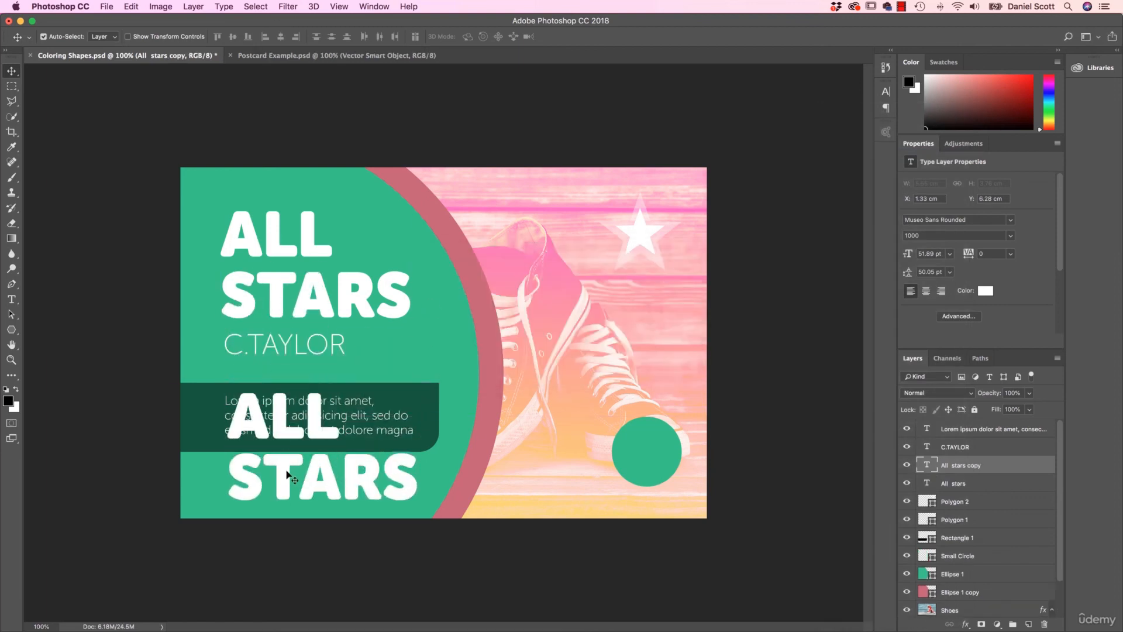
pyautogui.click(12, 299)
pyautogui.doubleClick(275, 490)
pyautogui.press('super+a')
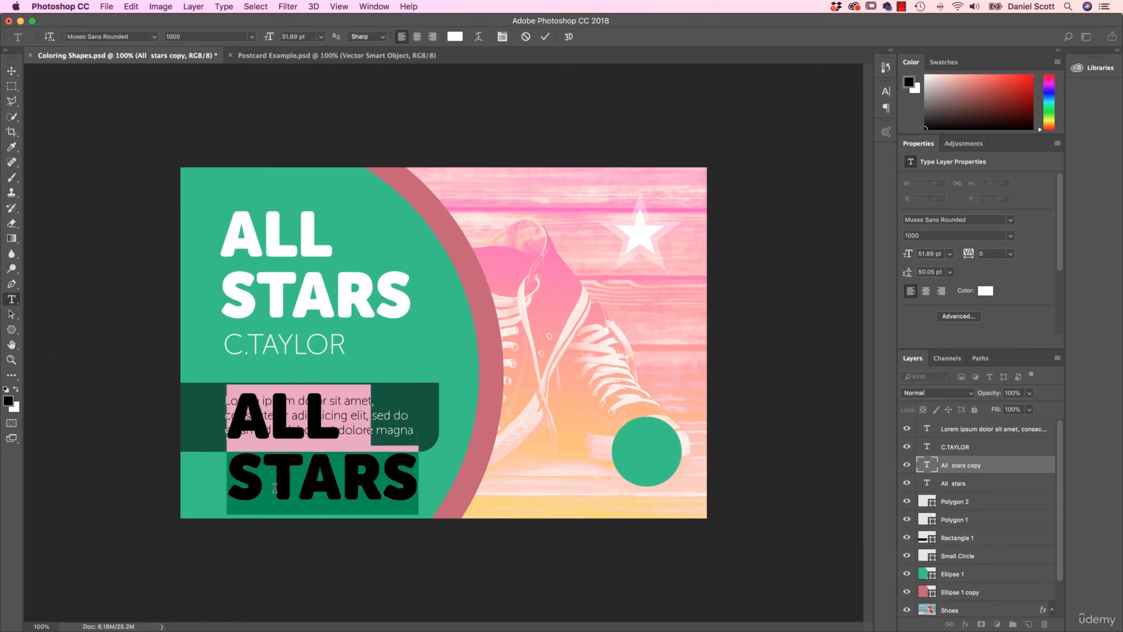
pyautogui.write('WWW.')
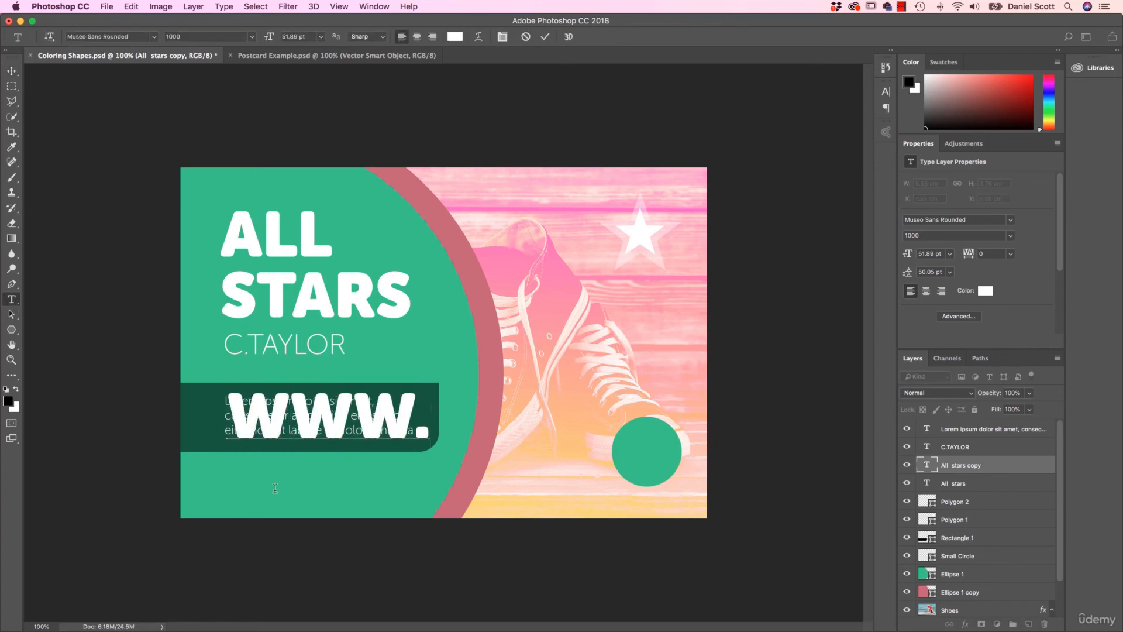
pyautogui.write('SCOTT')
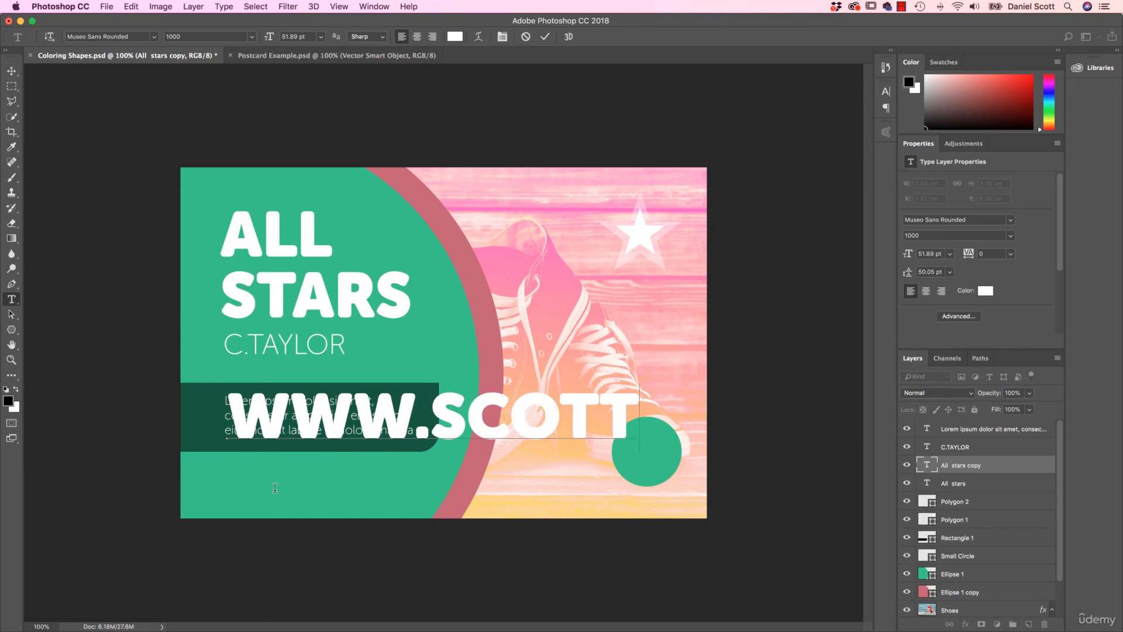
pyautogui.write('SC')
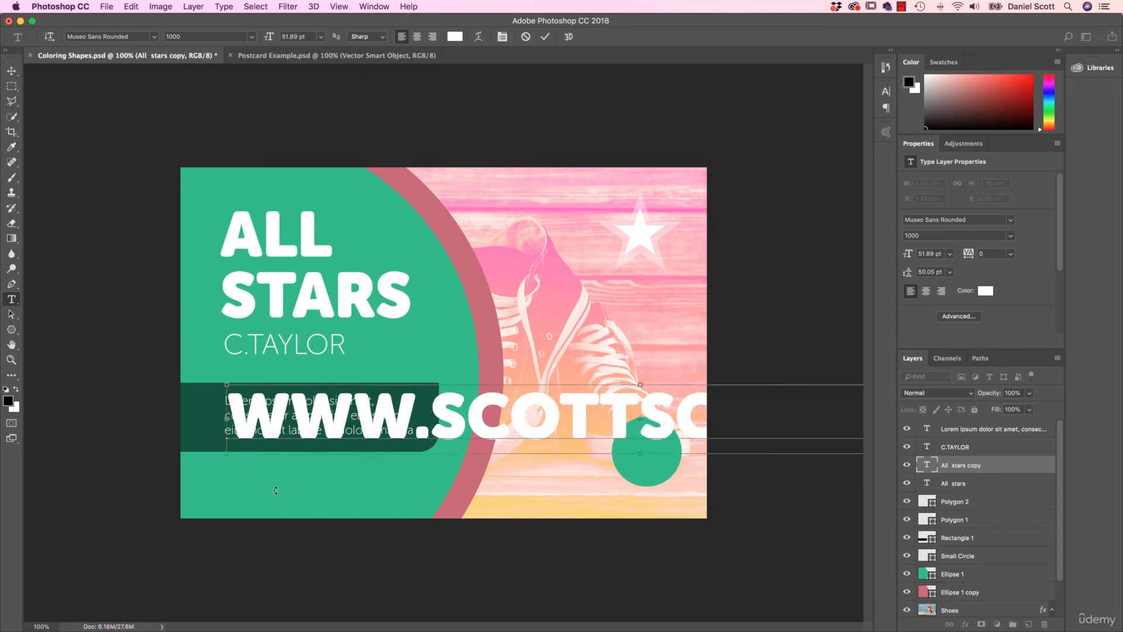
pyautogui.press('super+a')
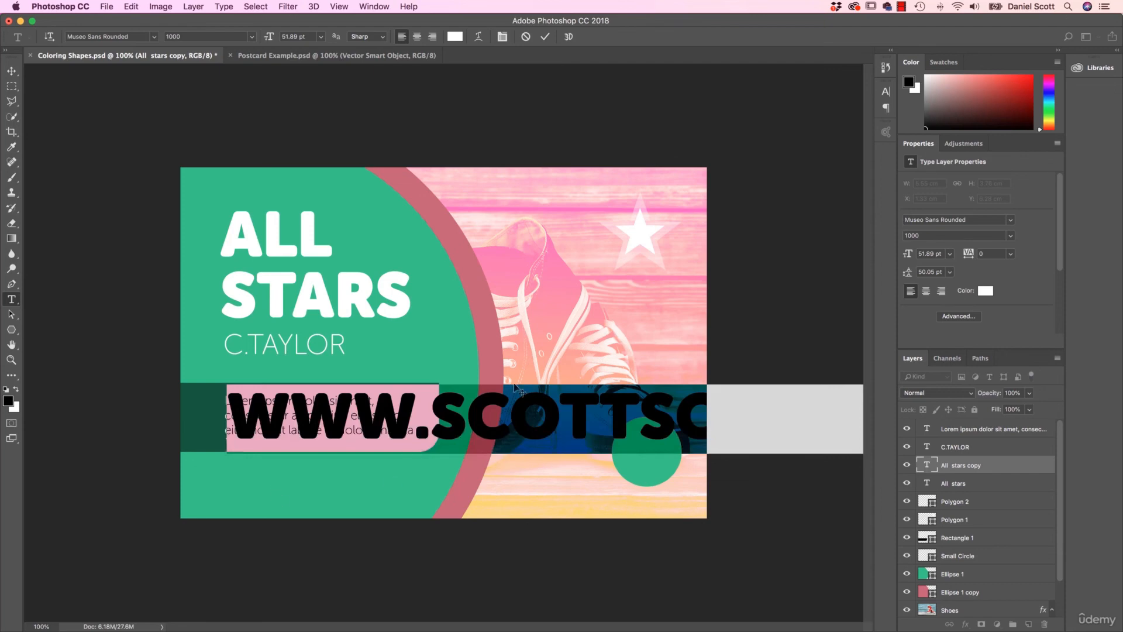
pyautogui.click(13, 71)
# - Scale the web address down with Free Transform to 10.81 pt and place it below the dark green bar at X 1.28 cm, Y 8.81 cm
pyautogui.press('super+t')
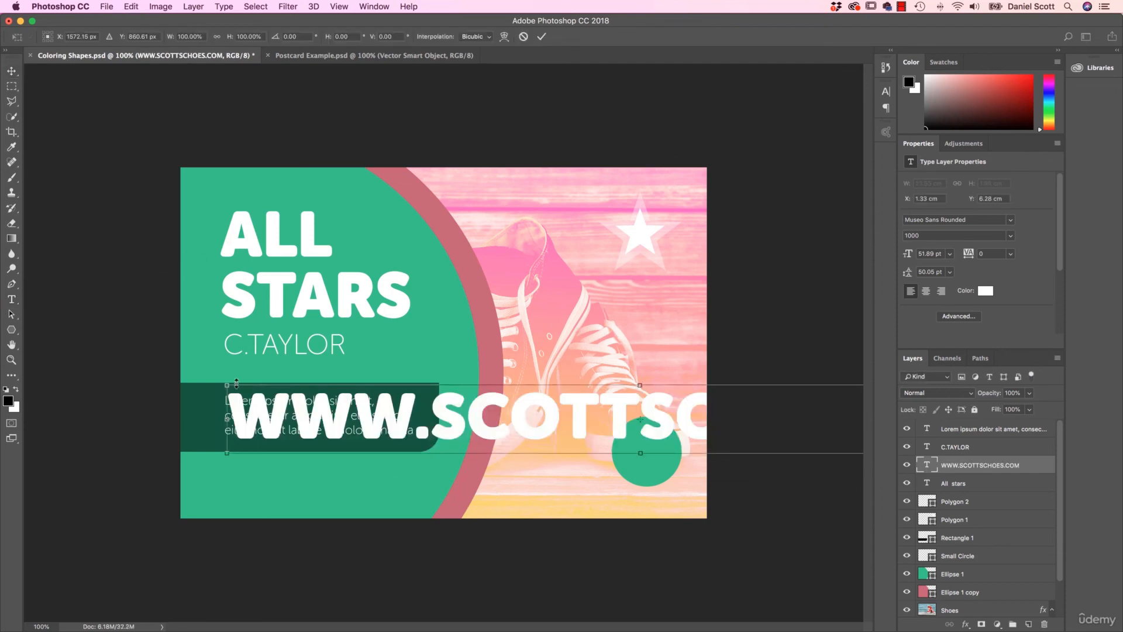
pyautogui.moveTo(227, 385); pyautogui.dragTo(586, 414)
pyautogui.moveTo(656, 432); pyautogui.dragTo(365, 431)
pyautogui.moveTo(761, 417); pyautogui.dragTo(413, 468)
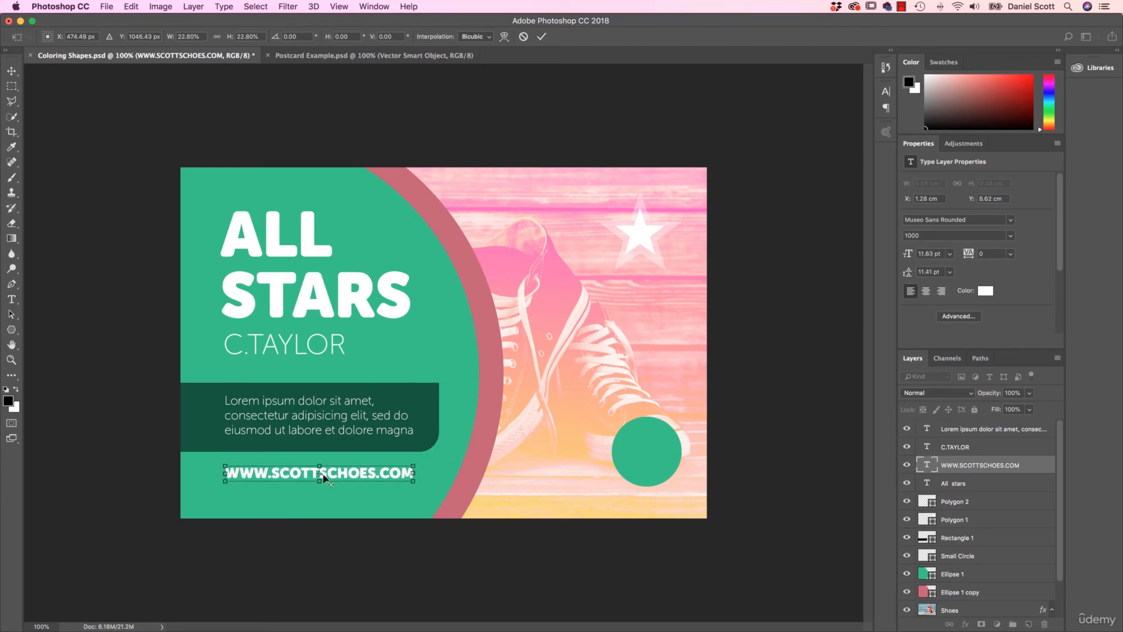
pyautogui.moveTo(356, 476); pyautogui.dragTo(398, 471)
pyautogui.press('Return')
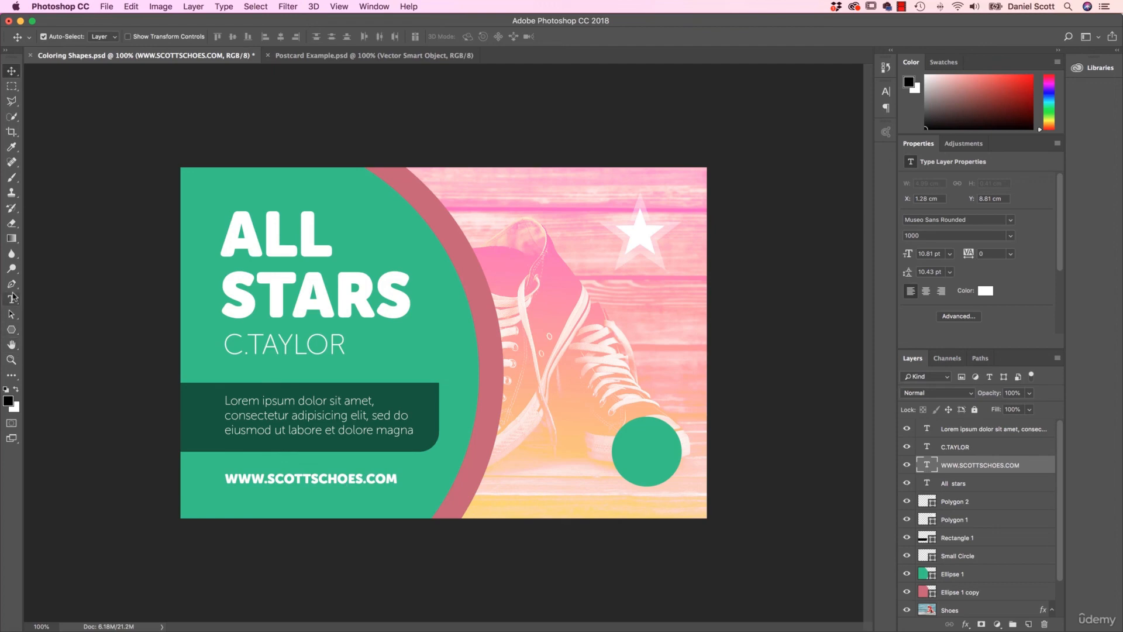
pyautogui.click(11, 299)
pyautogui.click(342, 478)
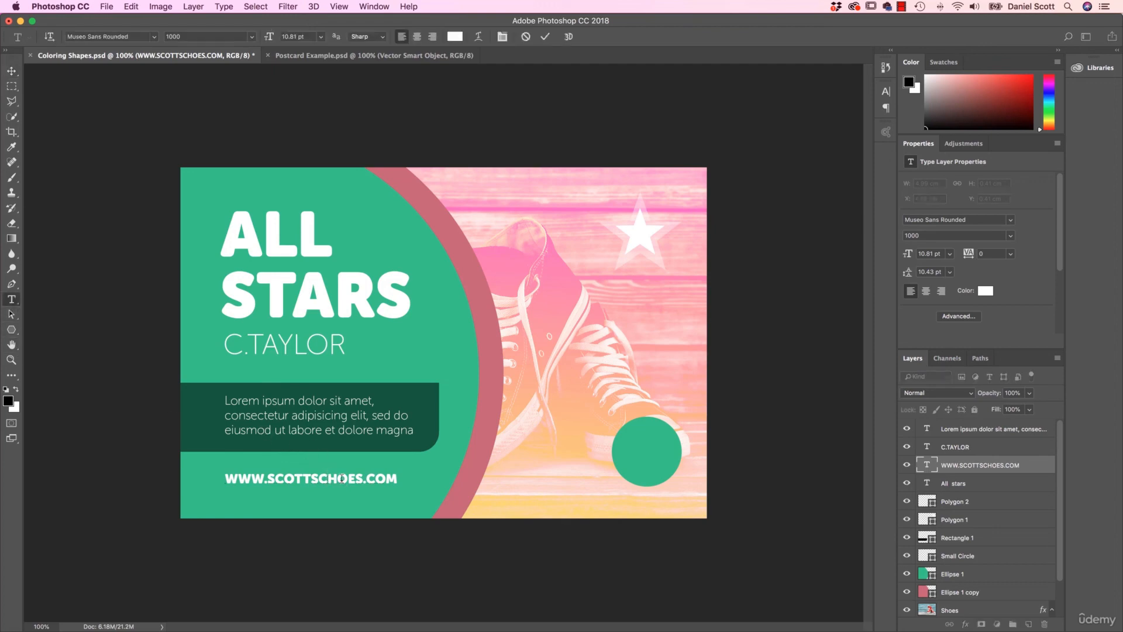
pyautogui.press('BackSpace')
pyautogui.click(12, 71)
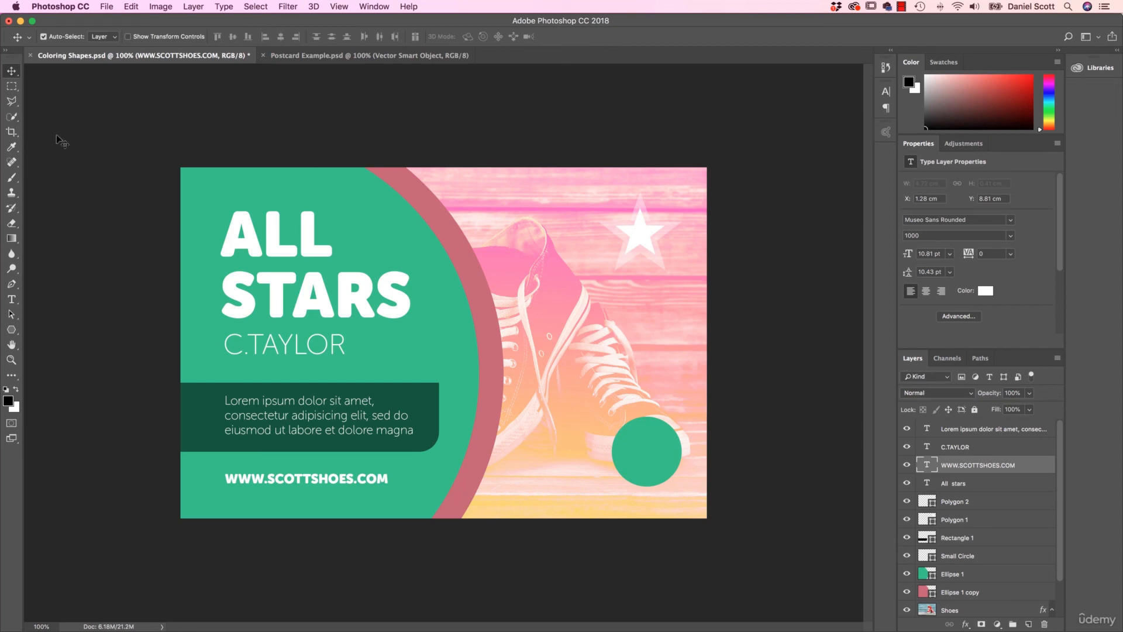
pyautogui.click(354, 59)
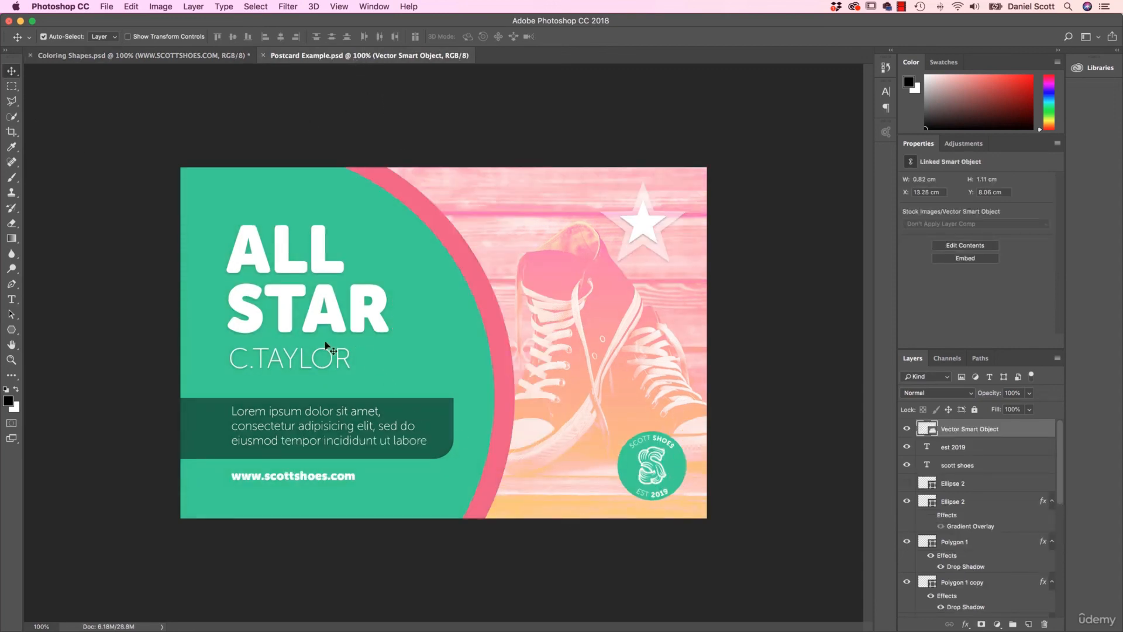
pyautogui.click(176, 56)
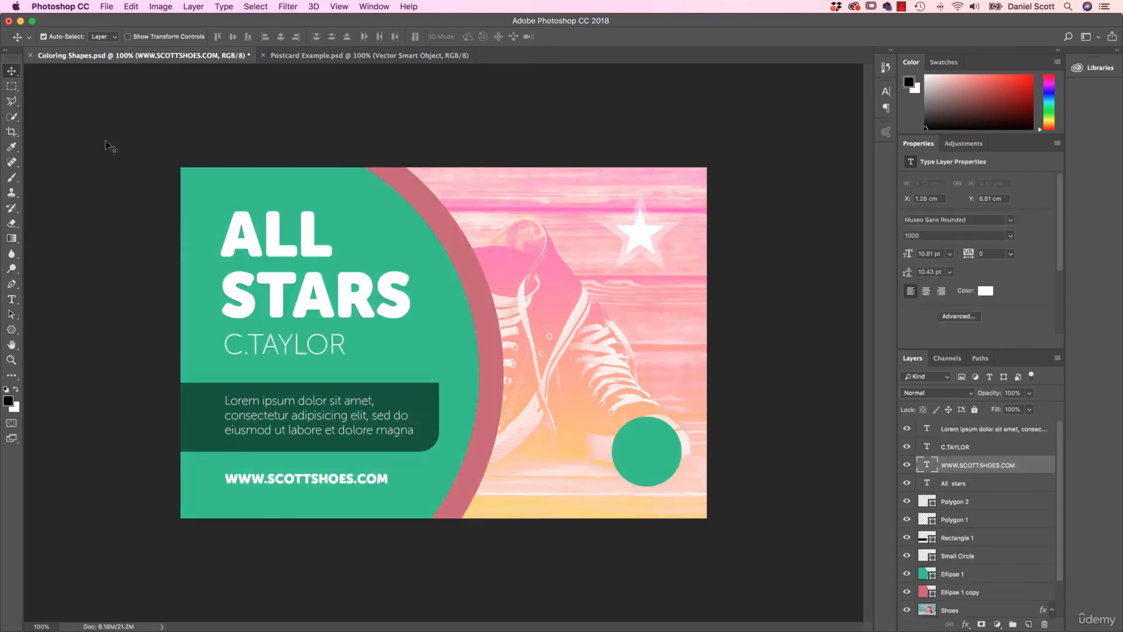